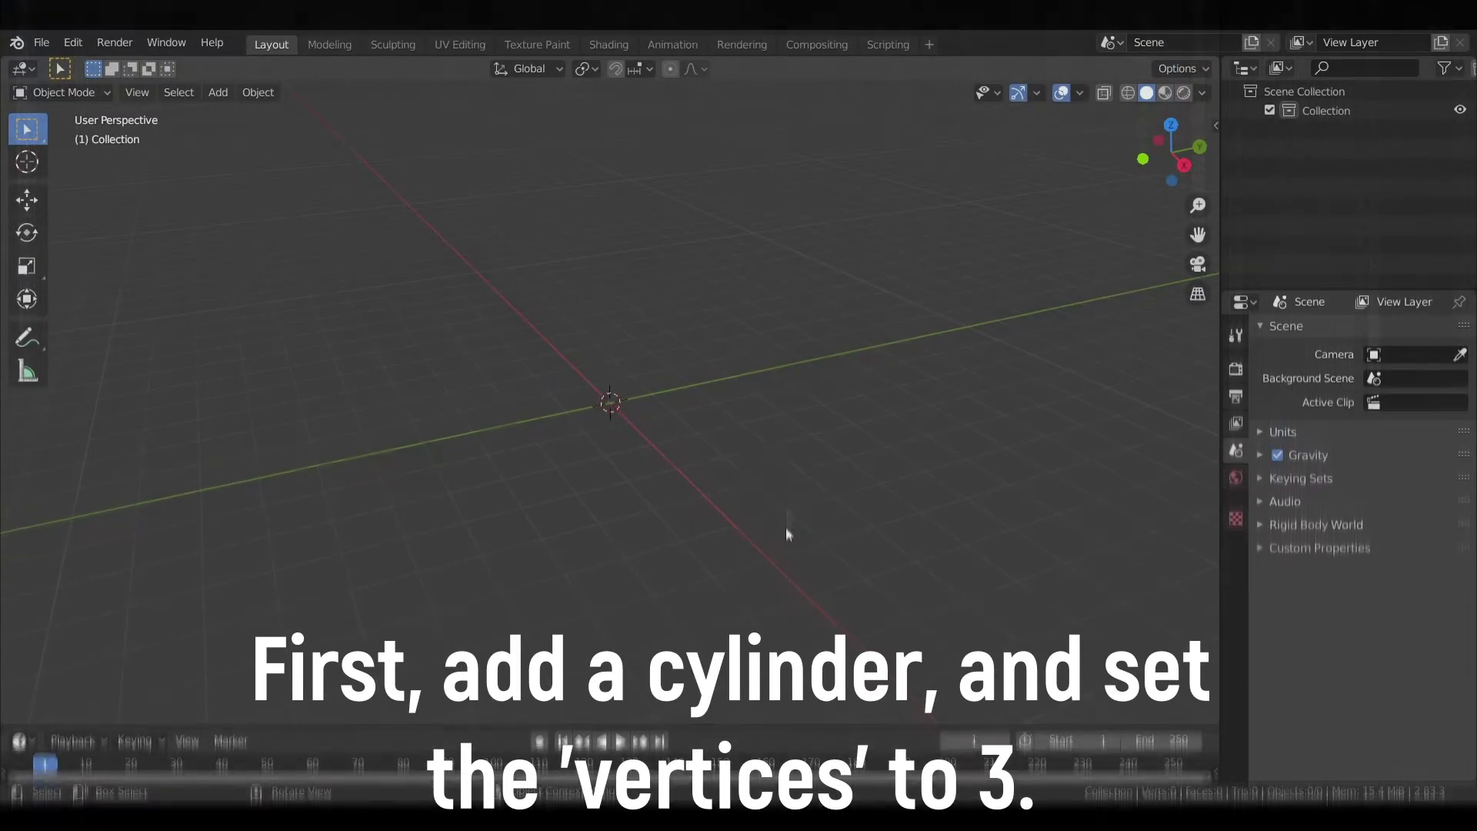
Step: Add a cylinder with 3 vertices, making a triangular prism
middle_drag(616, 344, 778, 415)
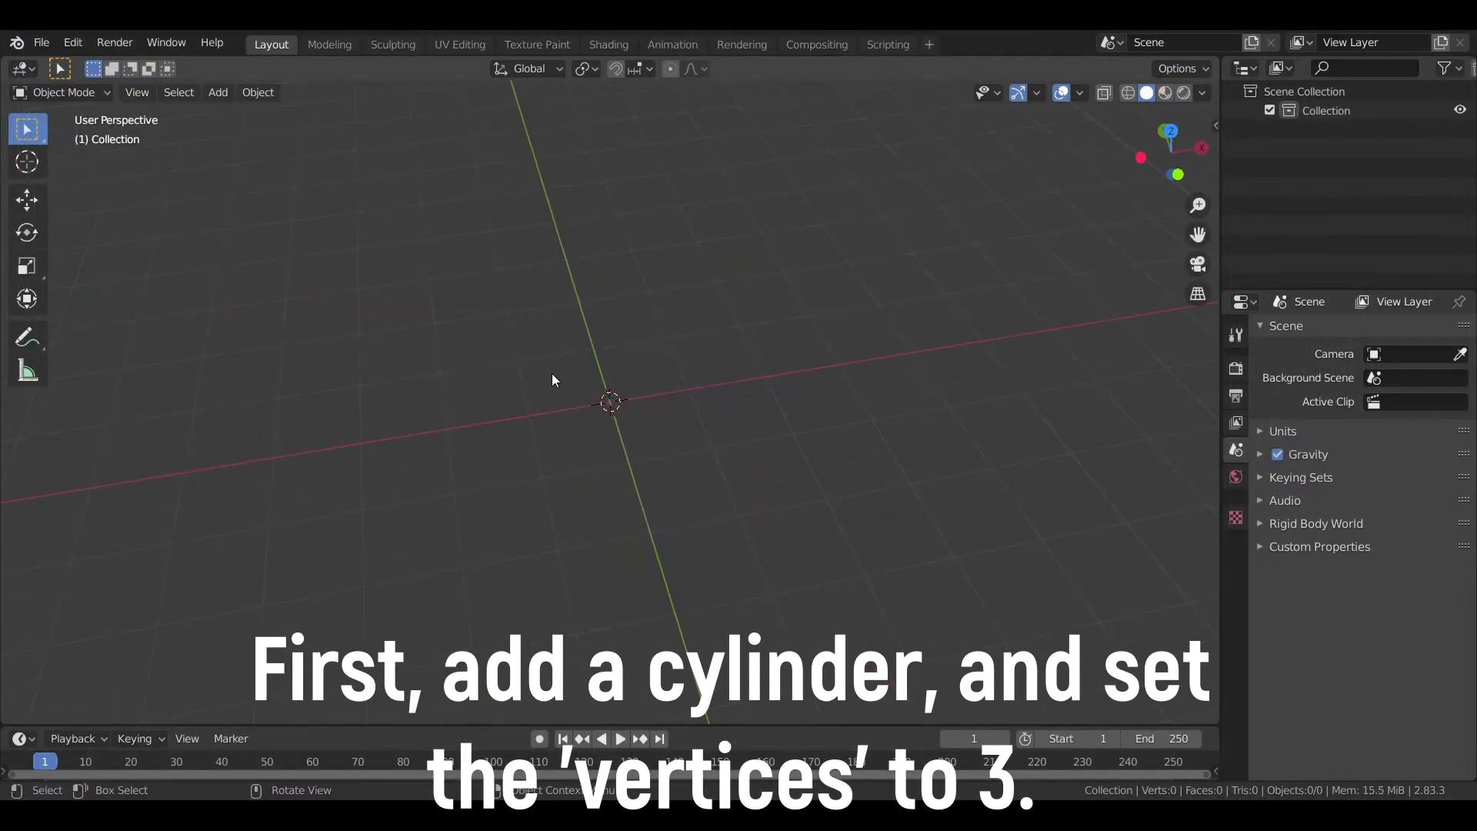
key(shift+a)
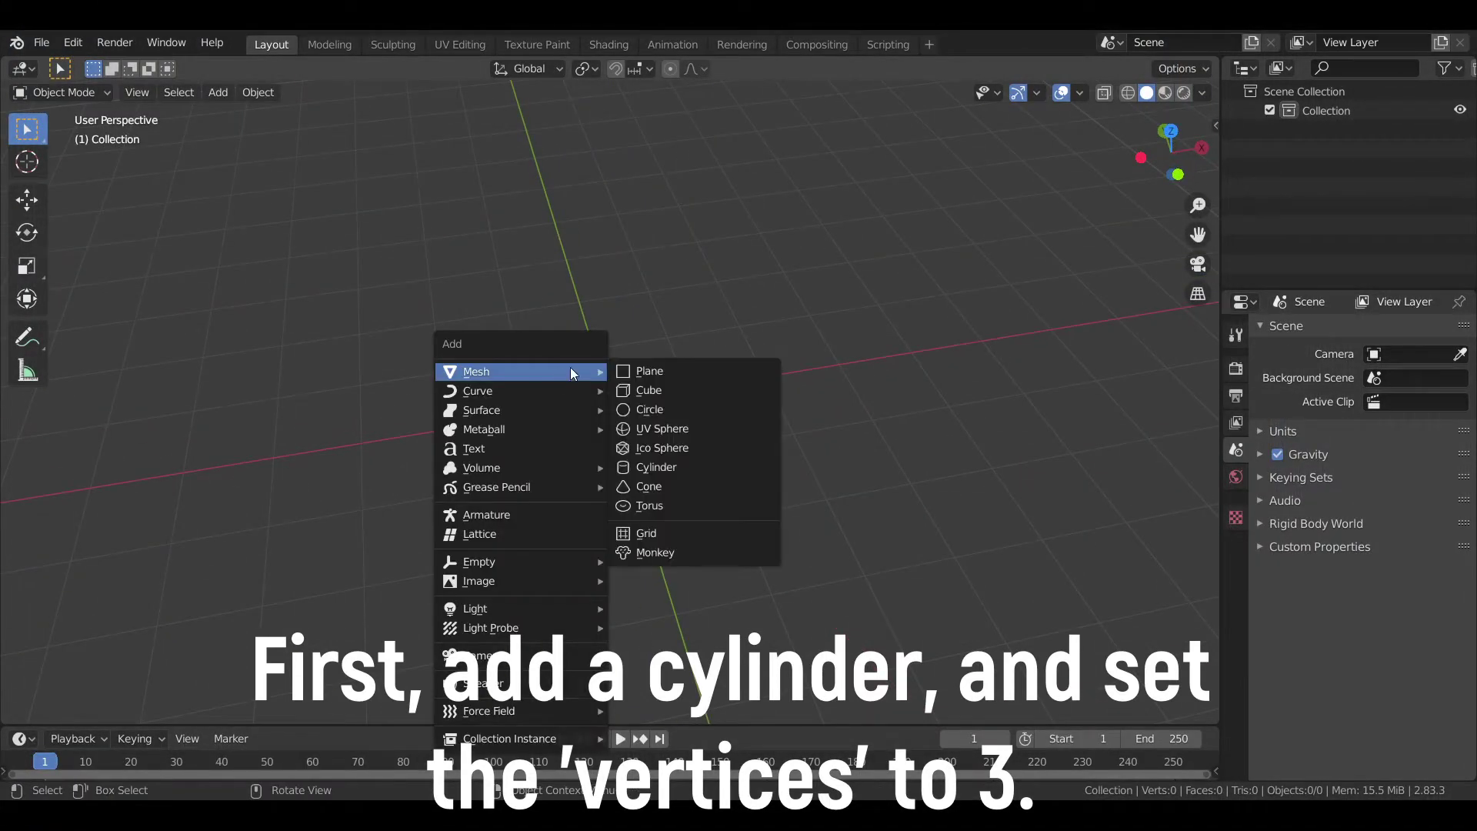
click(727, 467)
click(110, 712)
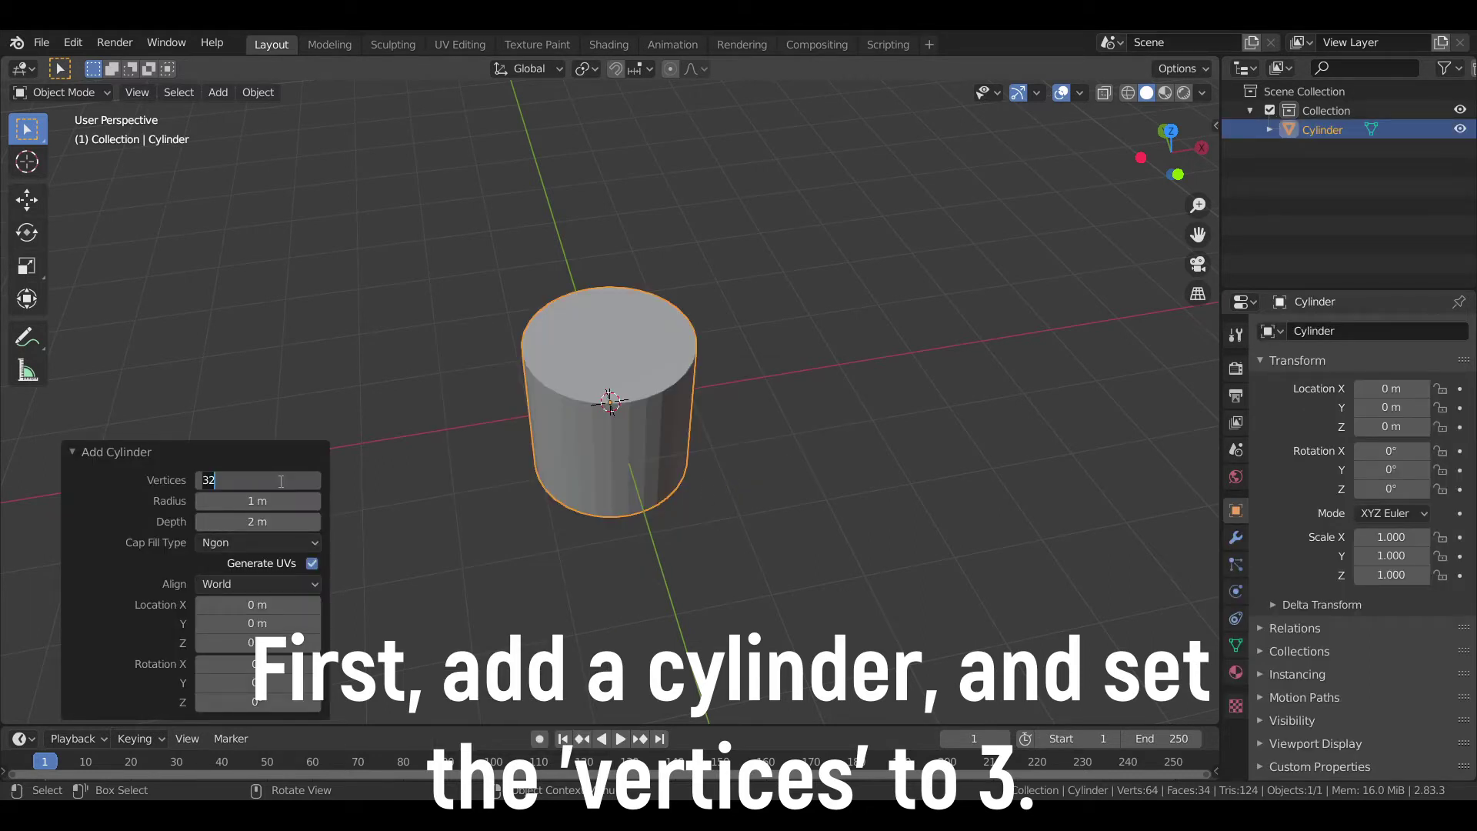
text(3)
key(Return)
mouse_move(722, 390)
middle_down()
mouse_move(647, 486)
mouse_move(657, 453)
mouse_move(664, 543)
mouse_move(625, 395)
mouse_move(758, 437)
mouse_move(686, 438)
mouse_move(693, 362)
middle_up()
Step: Enter Edit Mode in face select and select the prism's top face
key(Tab)
key(Tab)
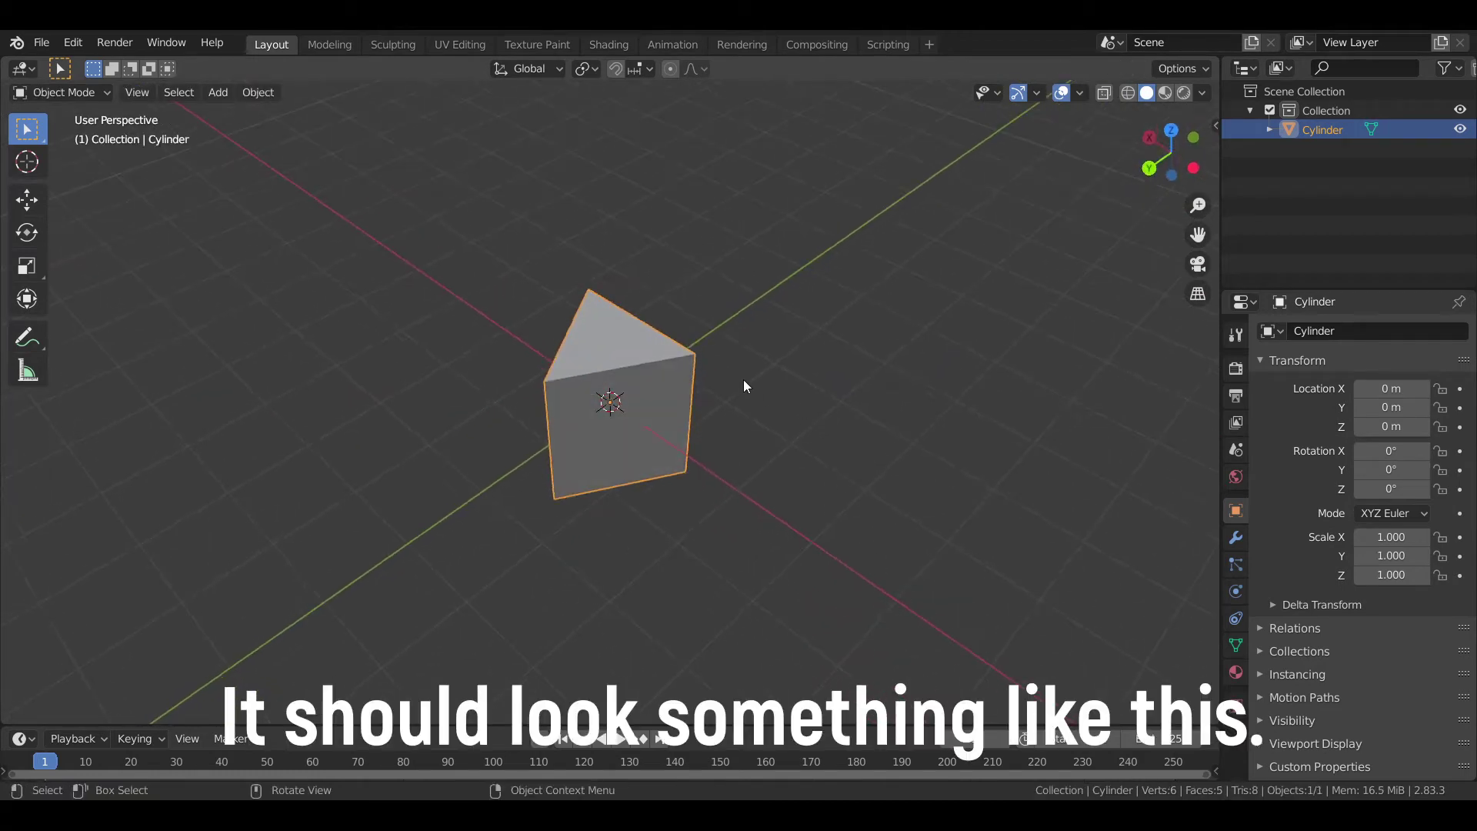
key(Tab)
key(3)
click(586, 339)
mouse_move(586, 338)
middle_down()
mouse_move(808, 487)
mouse_move(800, 458)
mouse_move(782, 477)
middle_up()
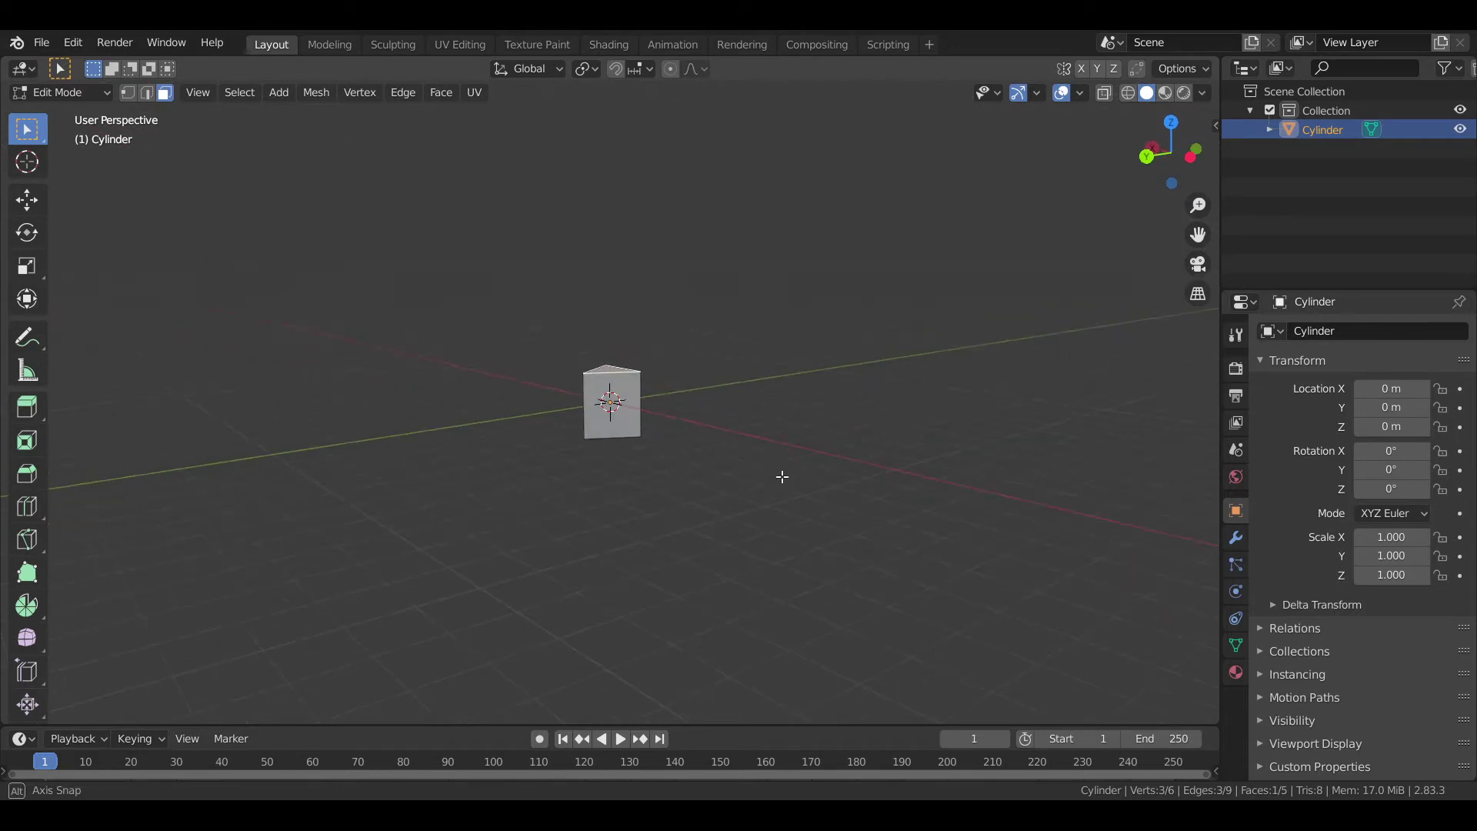
Step: Raise the prism's top face about 5.45 m straight up along Z
scroll(782, 477, up, 1)
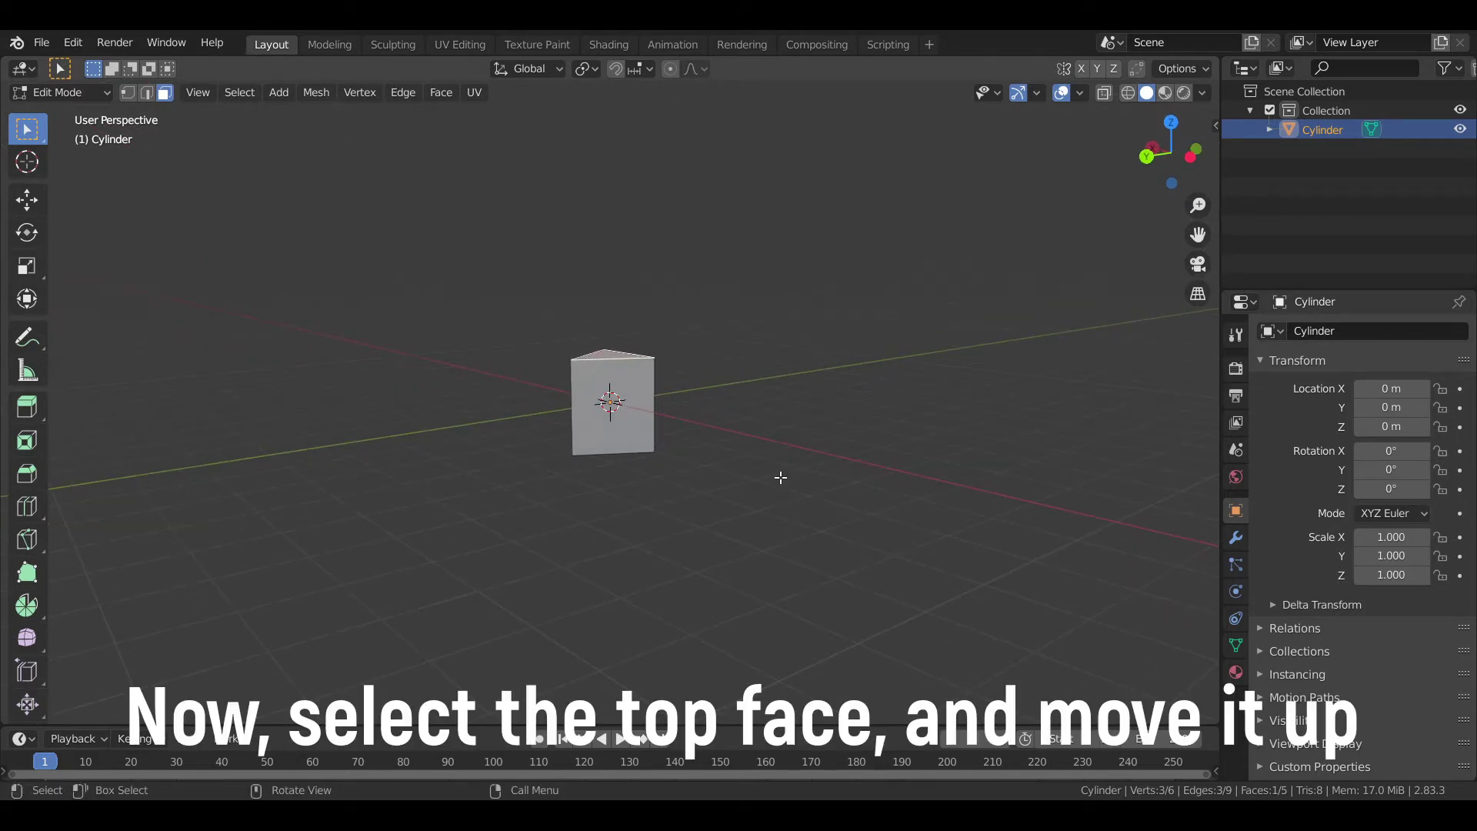
key(g)
key(z)
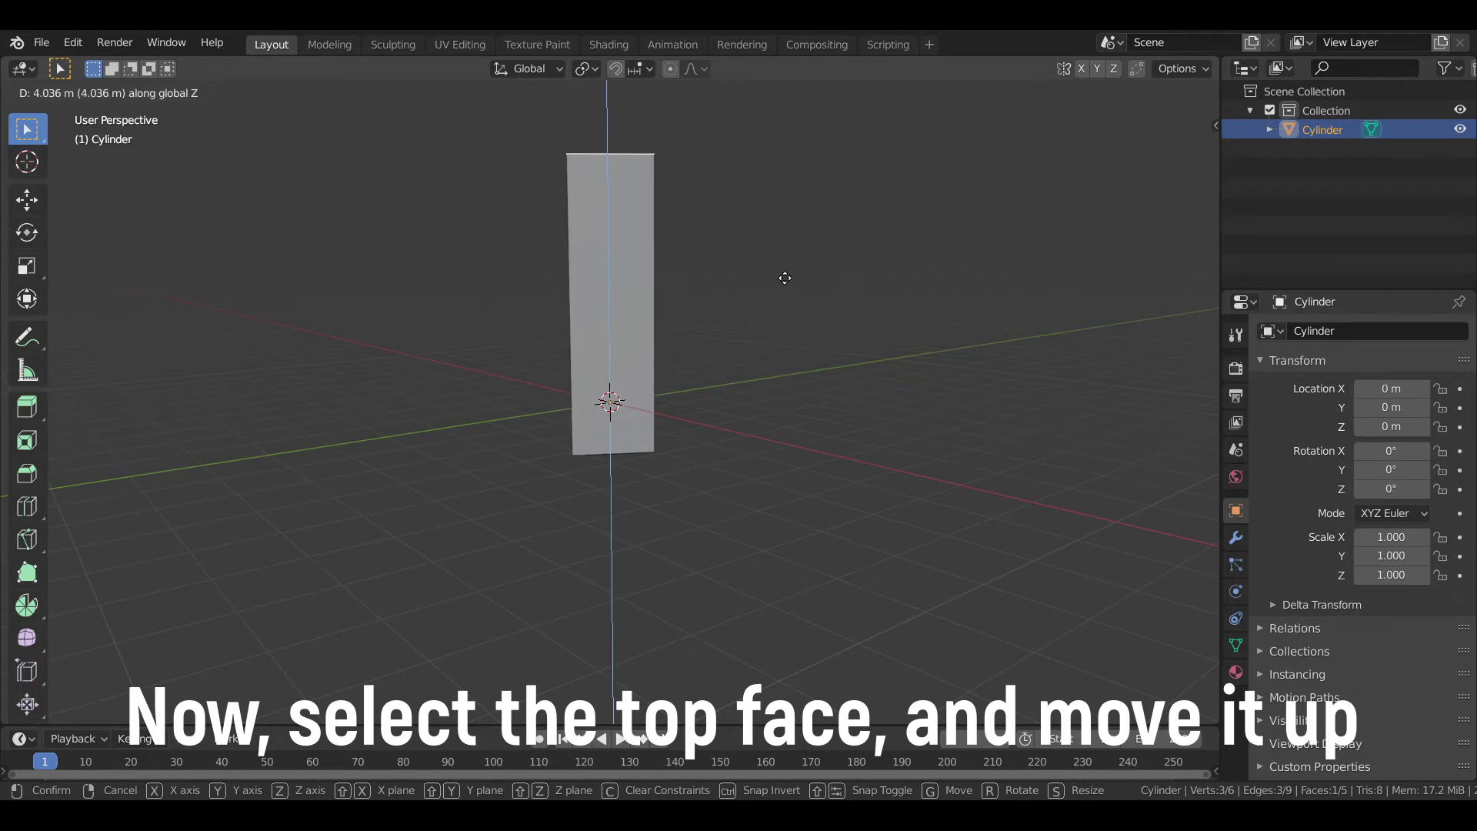
click(778, 214)
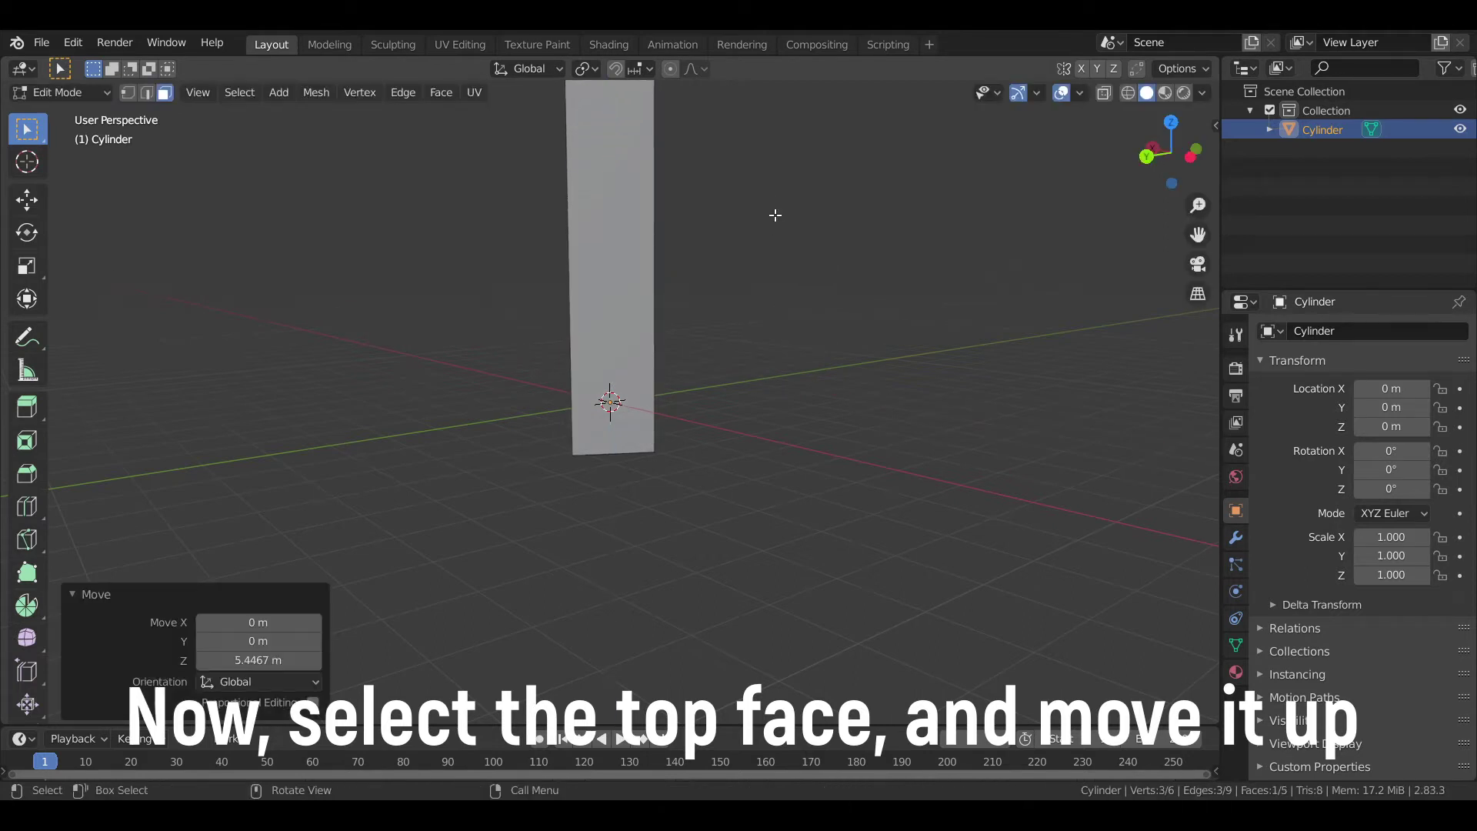
scroll(778, 290, down, 3)
mouse_move(779, 290)
middle_down()
mouse_move(865, 330)
mouse_move(874, 377)
middle_up()
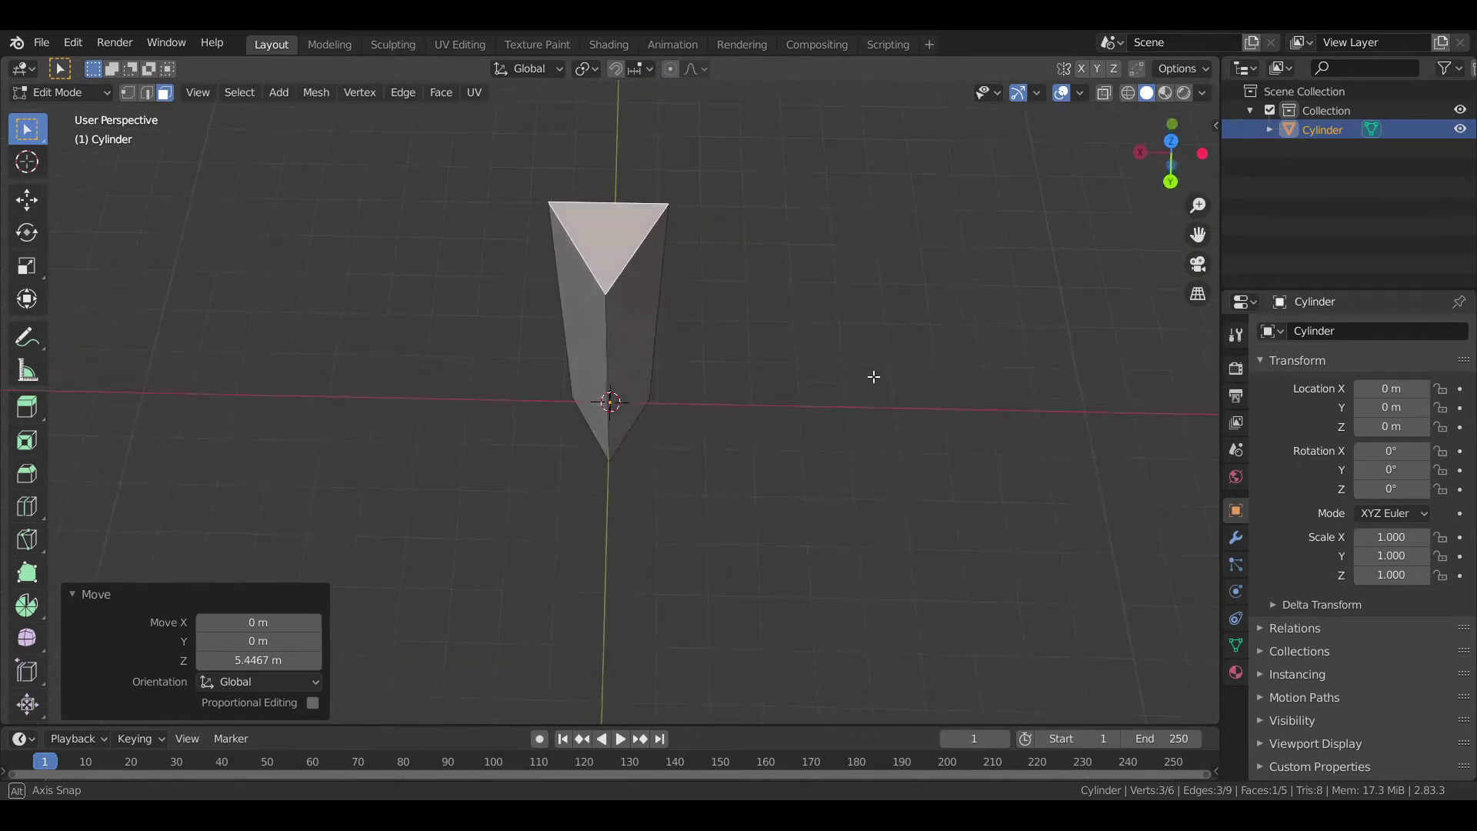
Step: Scale the top face to 0, collapsing it into a pointed tip
key(s)
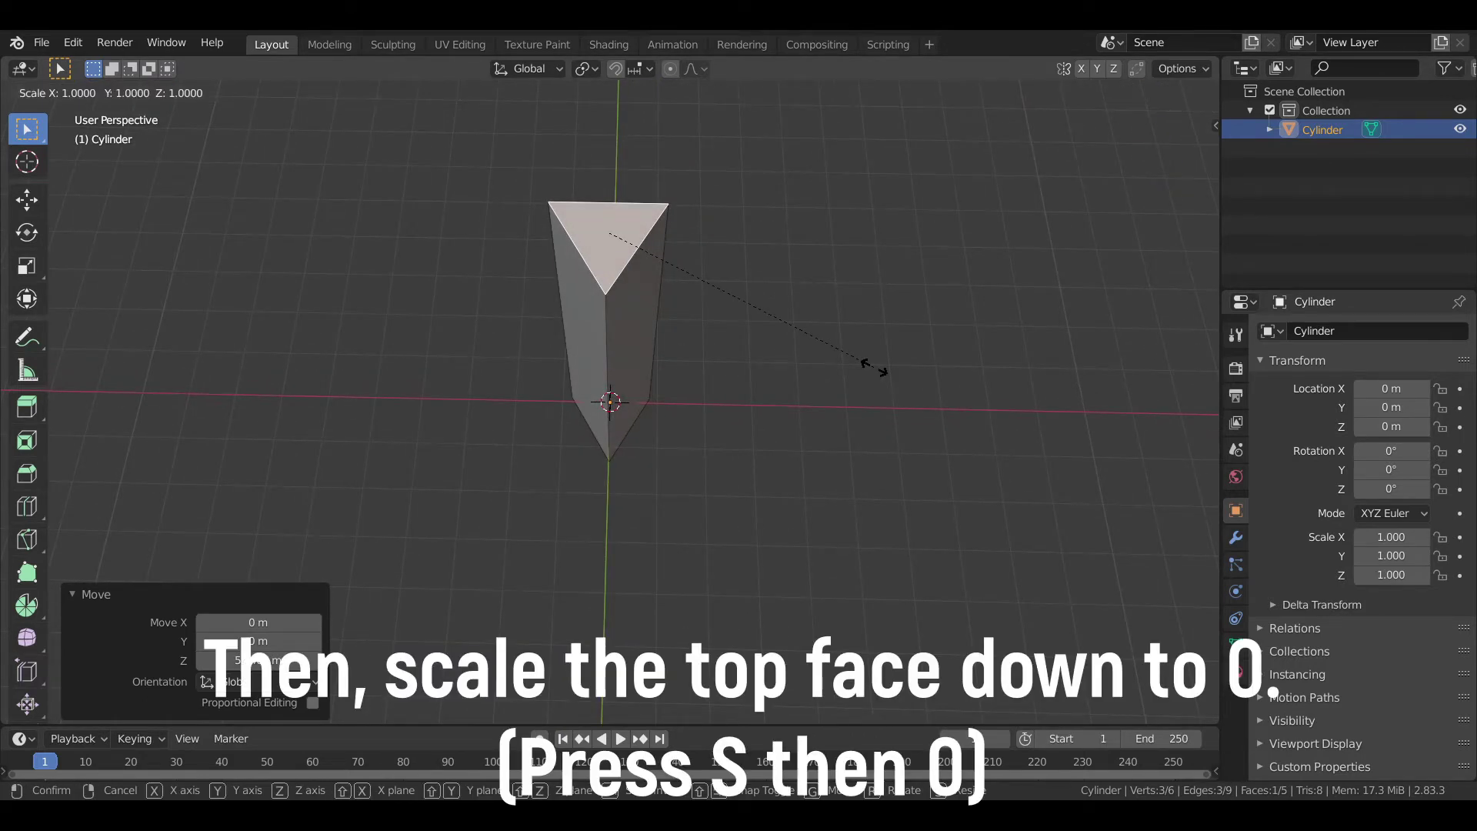
text(0)
key(Return)
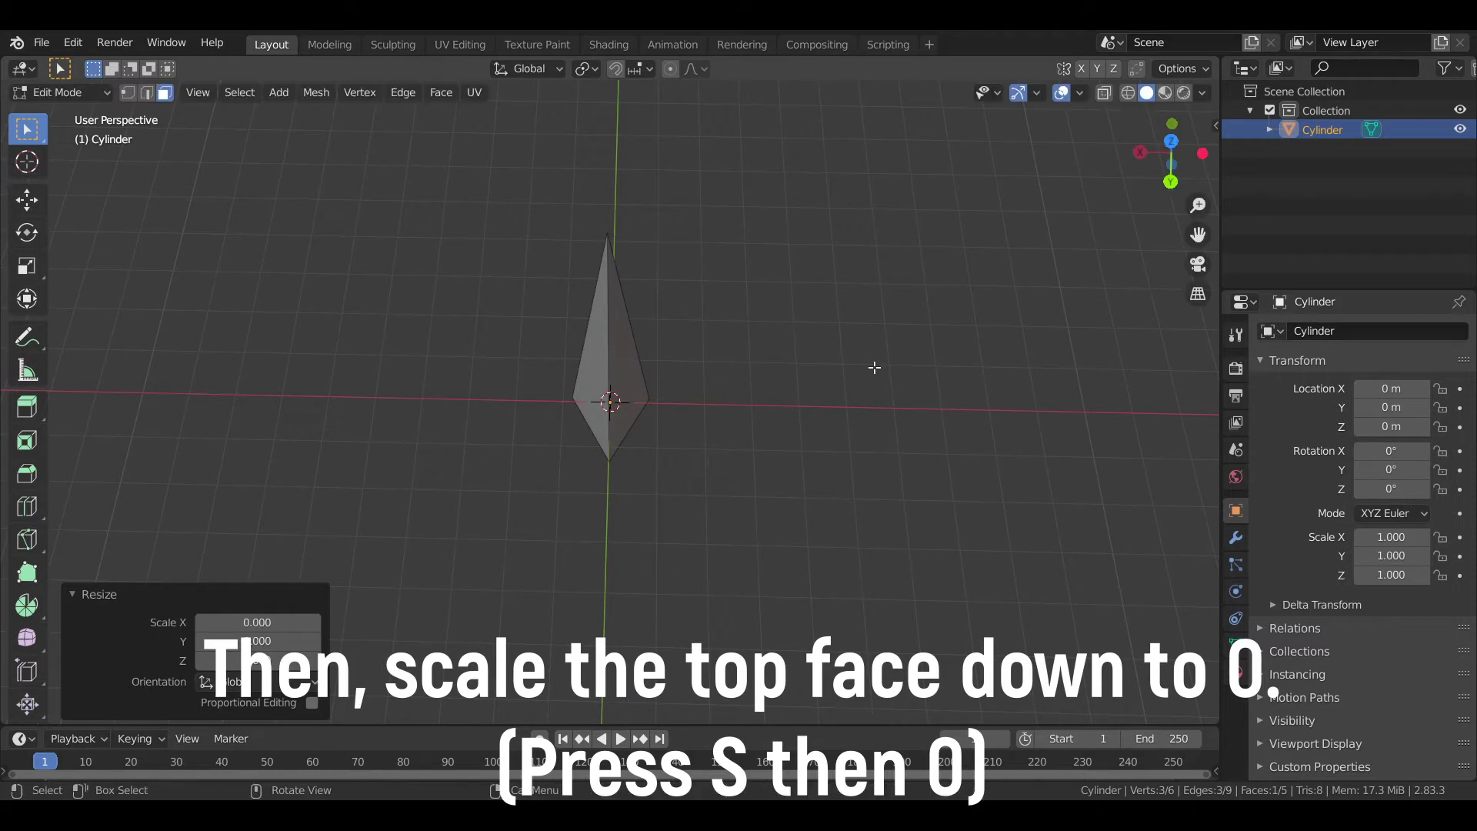
mouse_move(875, 368)
middle_down()
mouse_move(758, 303)
mouse_move(933, 238)
mouse_move(785, 280)
mouse_move(962, 317)
mouse_move(772, 300)
mouse_move(916, 290)
mouse_move(564, 422)
mouse_move(817, 408)
mouse_move(903, 482)
mouse_move(817, 462)
mouse_move(870, 418)
mouse_move(720, 393)
mouse_move(920, 435)
mouse_move(843, 321)
mouse_move(629, 229)
middle_up()
Step: Switch to vertex select and pick the spike's top vertex
key(Tab)
key(Tab)
key(1)
click(629, 230)
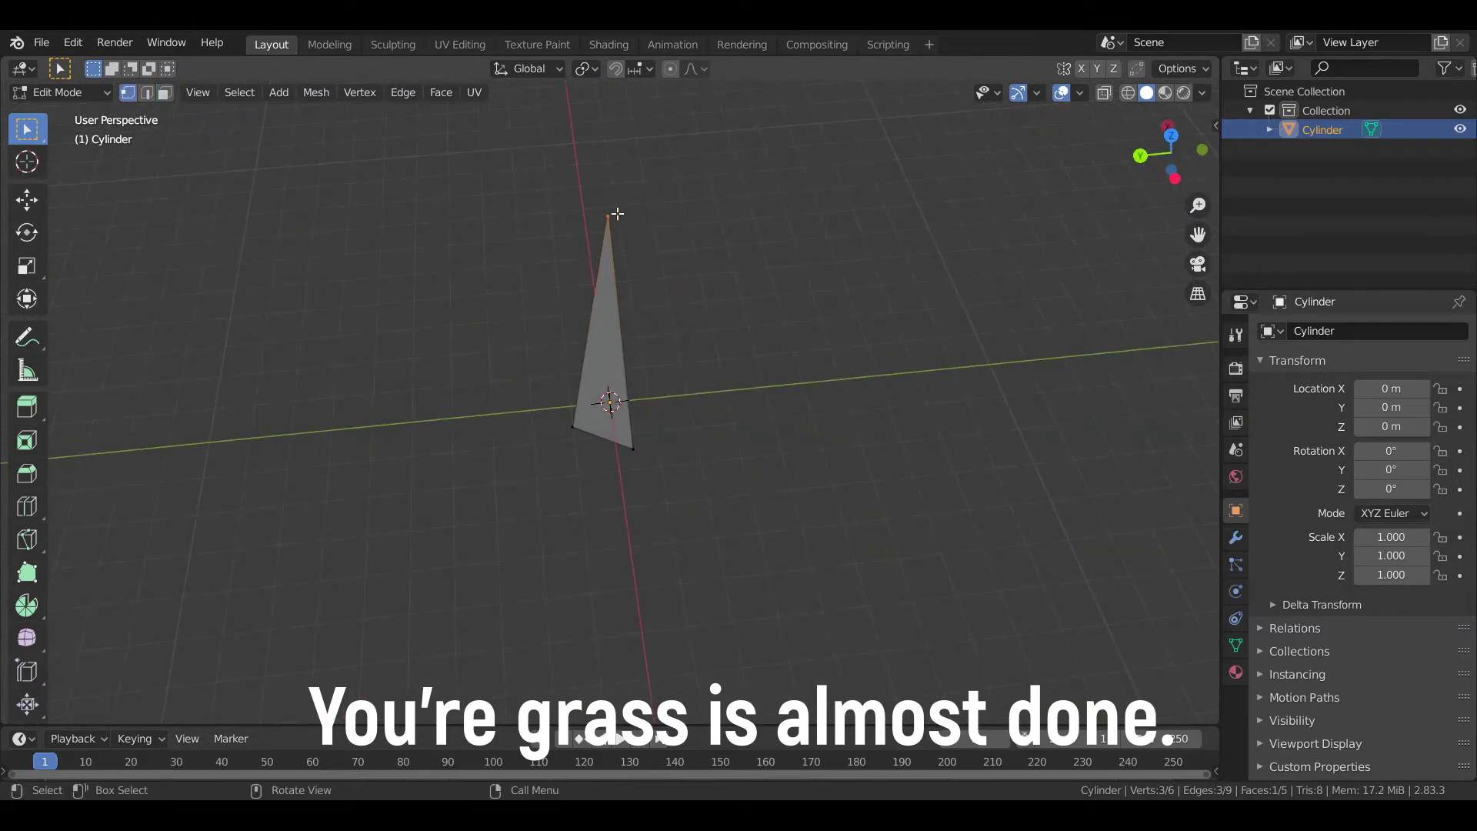
mouse_move(617, 213)
middle_down()
mouse_move(696, 211)
mouse_move(626, 247)
mouse_move(695, 211)
mouse_move(674, 297)
mouse_move(705, 280)
mouse_move(636, 280)
middle_up()
Step: Try moving the tip sideways, undo it, and reselect the top vertex
key(g)
click(850, 256)
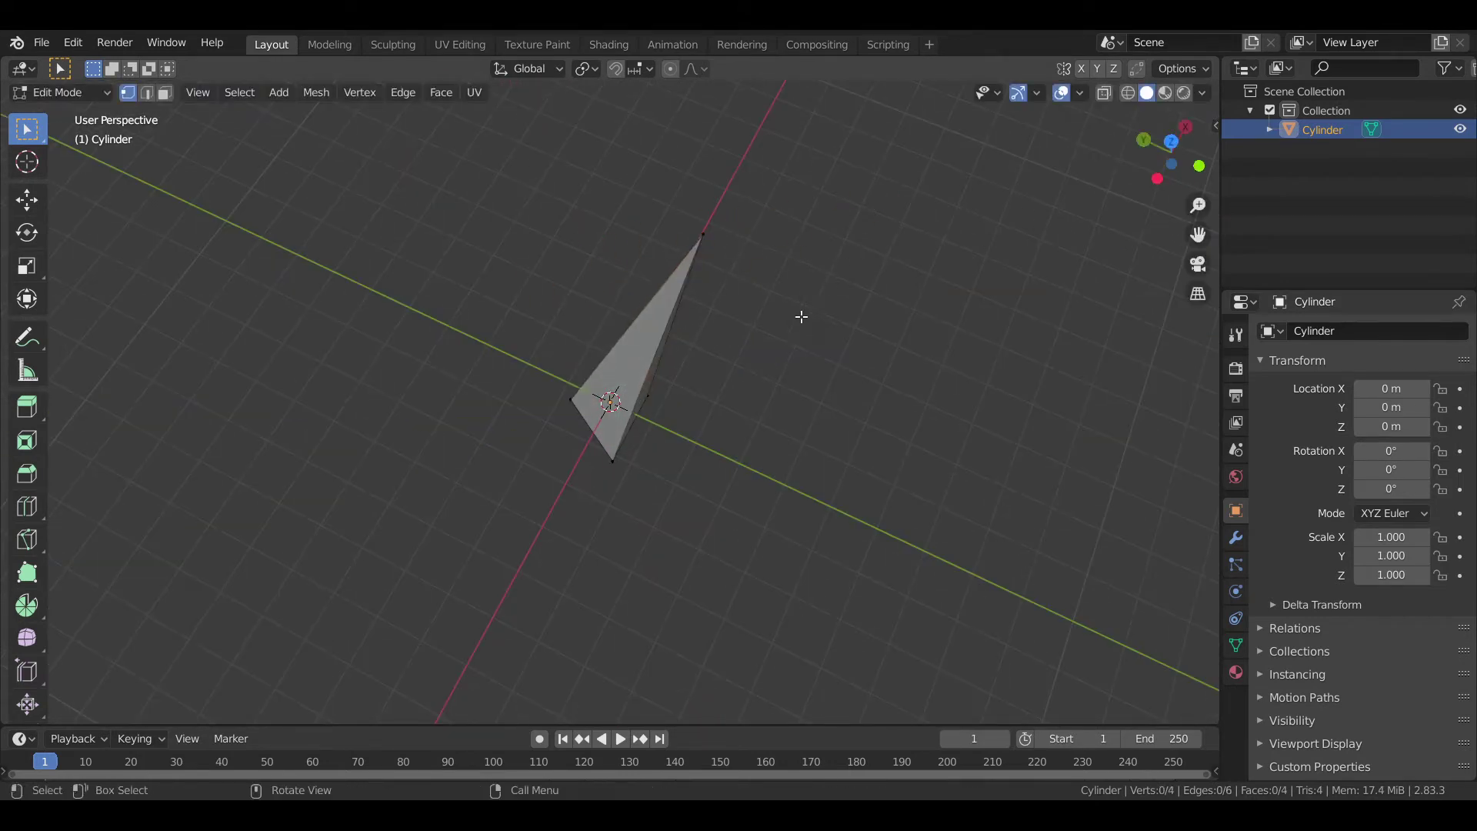
key(ctrl+z)
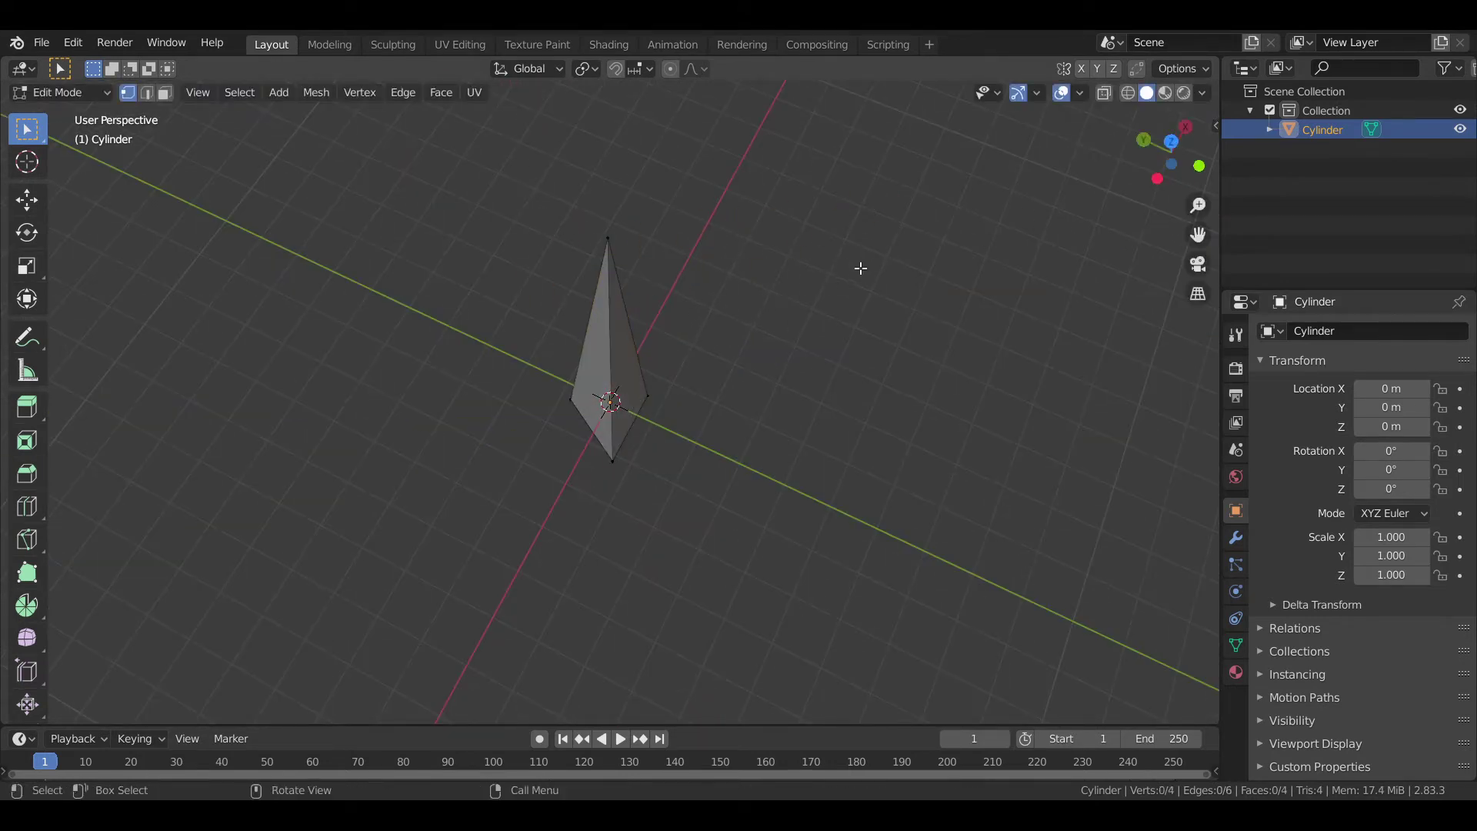
click(603, 240)
mouse_move(794, 254)
middle_down()
mouse_move(824, 261)
mouse_move(829, 286)
mouse_move(696, 323)
mouse_move(794, 287)
mouse_move(692, 297)
mouse_move(628, 211)
middle_up()
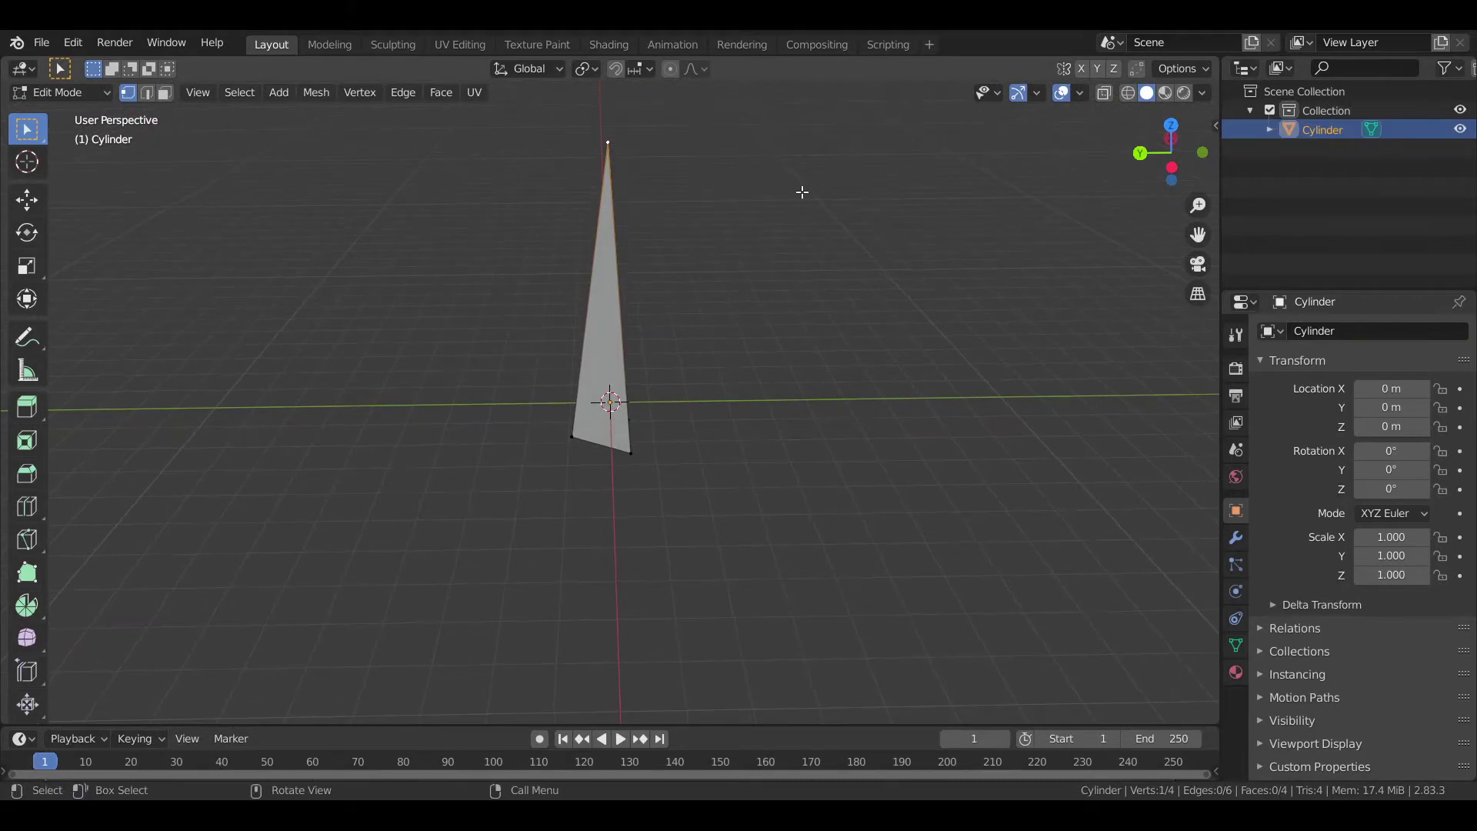
Step: Nudge the blade's tip along the Y axis
key(g)
key(y)
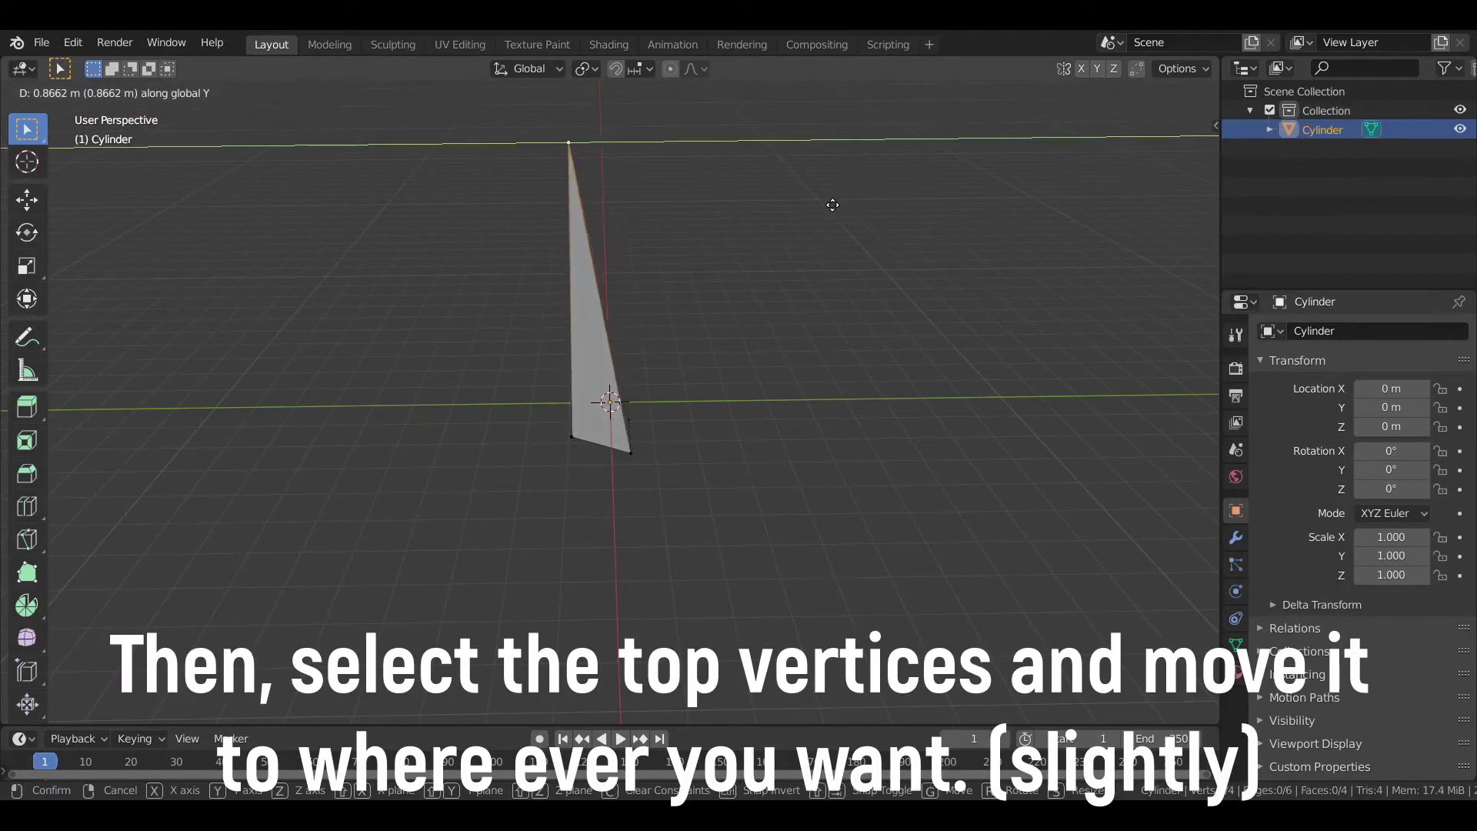
click(823, 207)
mouse_move(822, 208)
middle_down()
mouse_move(449, 254)
mouse_move(575, 318)
mouse_move(632, 309)
middle_up()
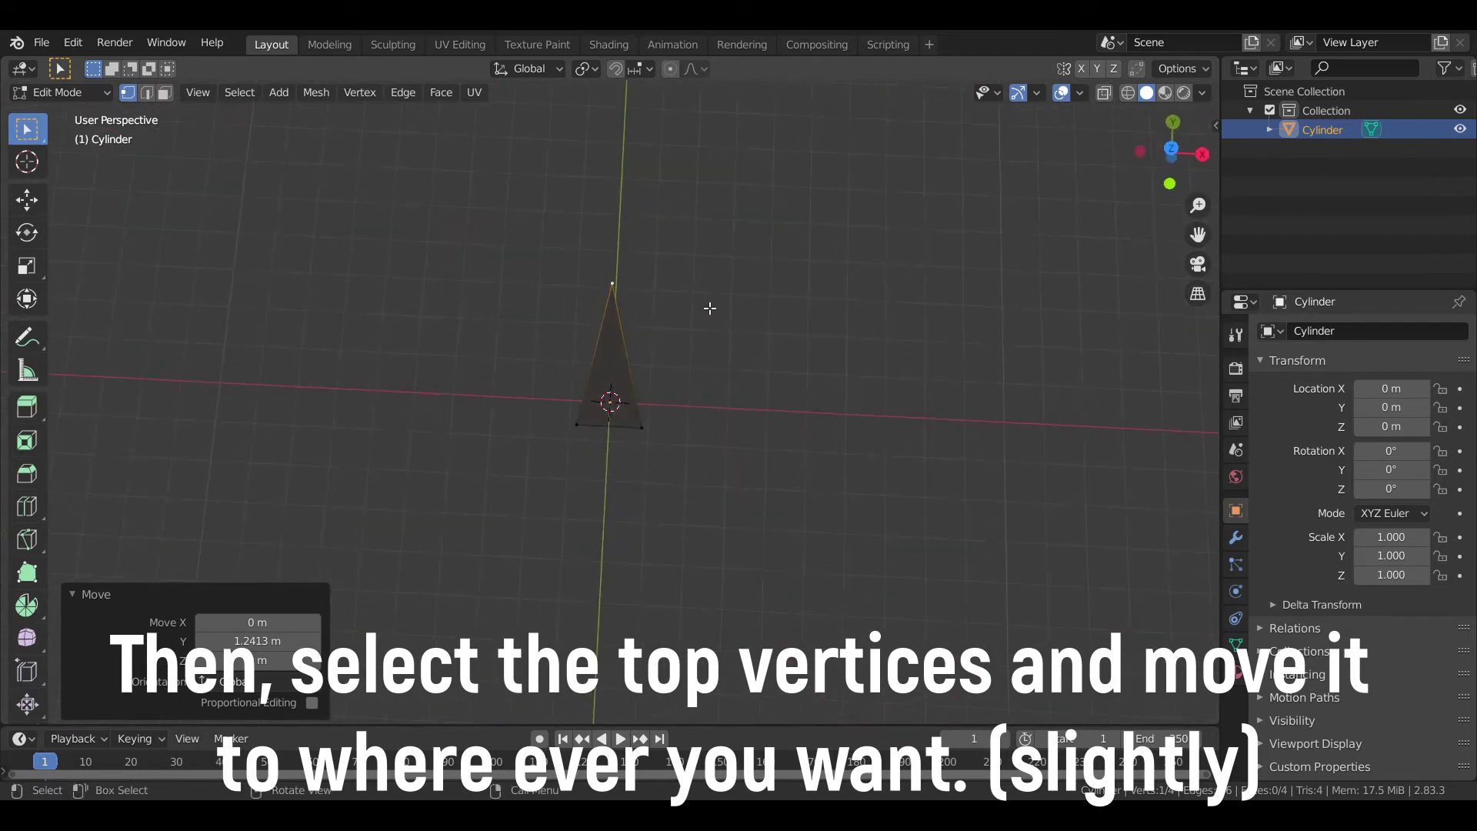
Step: Nudge the tip along X so the blade leans, and return to Object Mode
key(g)
key(x)
click(737, 305)
mouse_move(737, 305)
middle_down()
mouse_move(885, 230)
mouse_move(998, 220)
mouse_move(890, 228)
mouse_move(907, 316)
mouse_move(880, 290)
middle_up()
key(Tab)
mouse_move(1174, 149)
mouse_down()
mouse_move(933, 150)
mouse_move(866, 179)
mouse_move(1114, 146)
mouse_up()
Step: In top view, move the blade off centre and add a rotated copy, Cylinder.001
click(1171, 132)
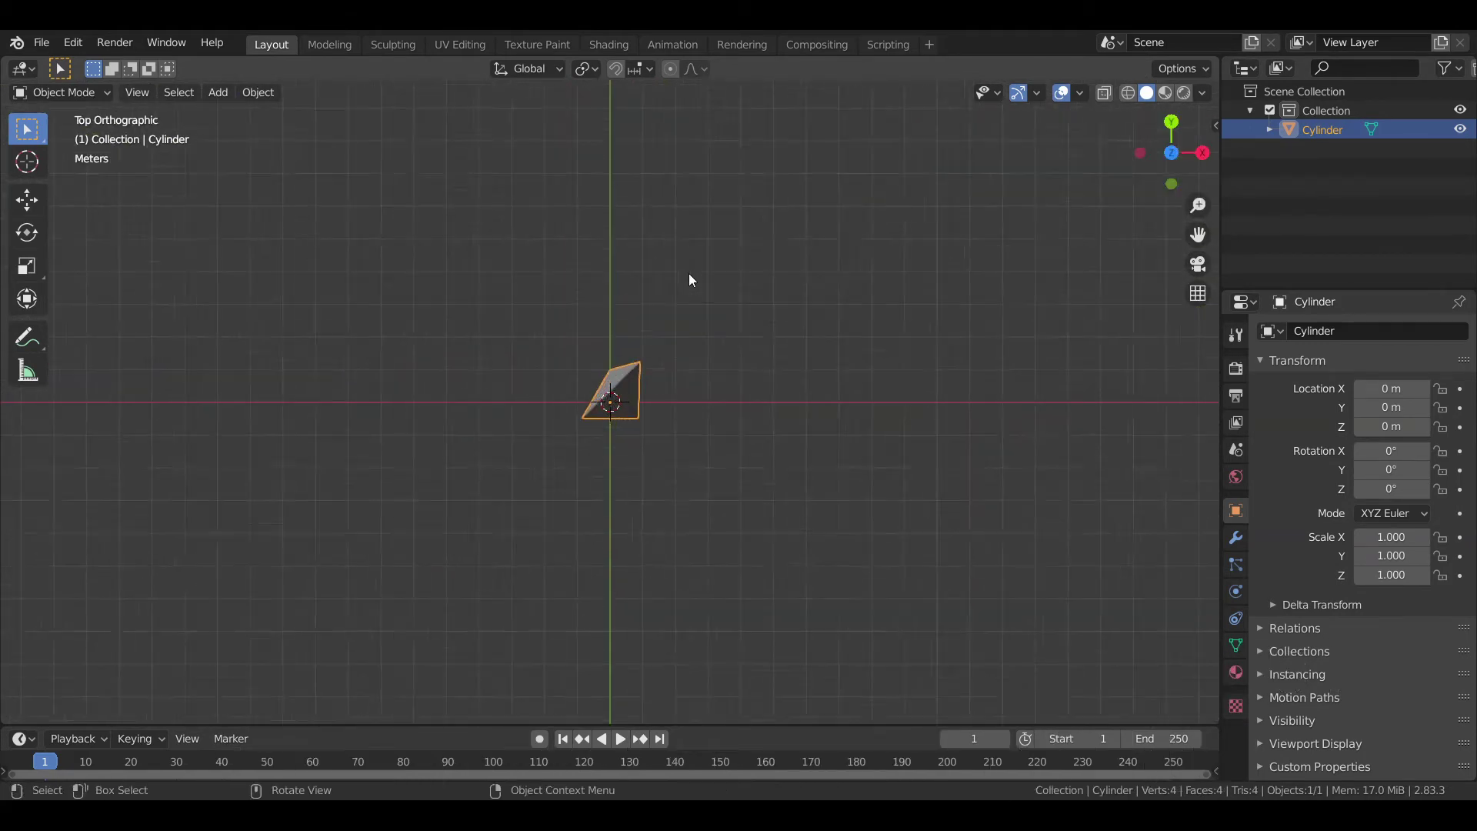
key(g)
click(743, 286)
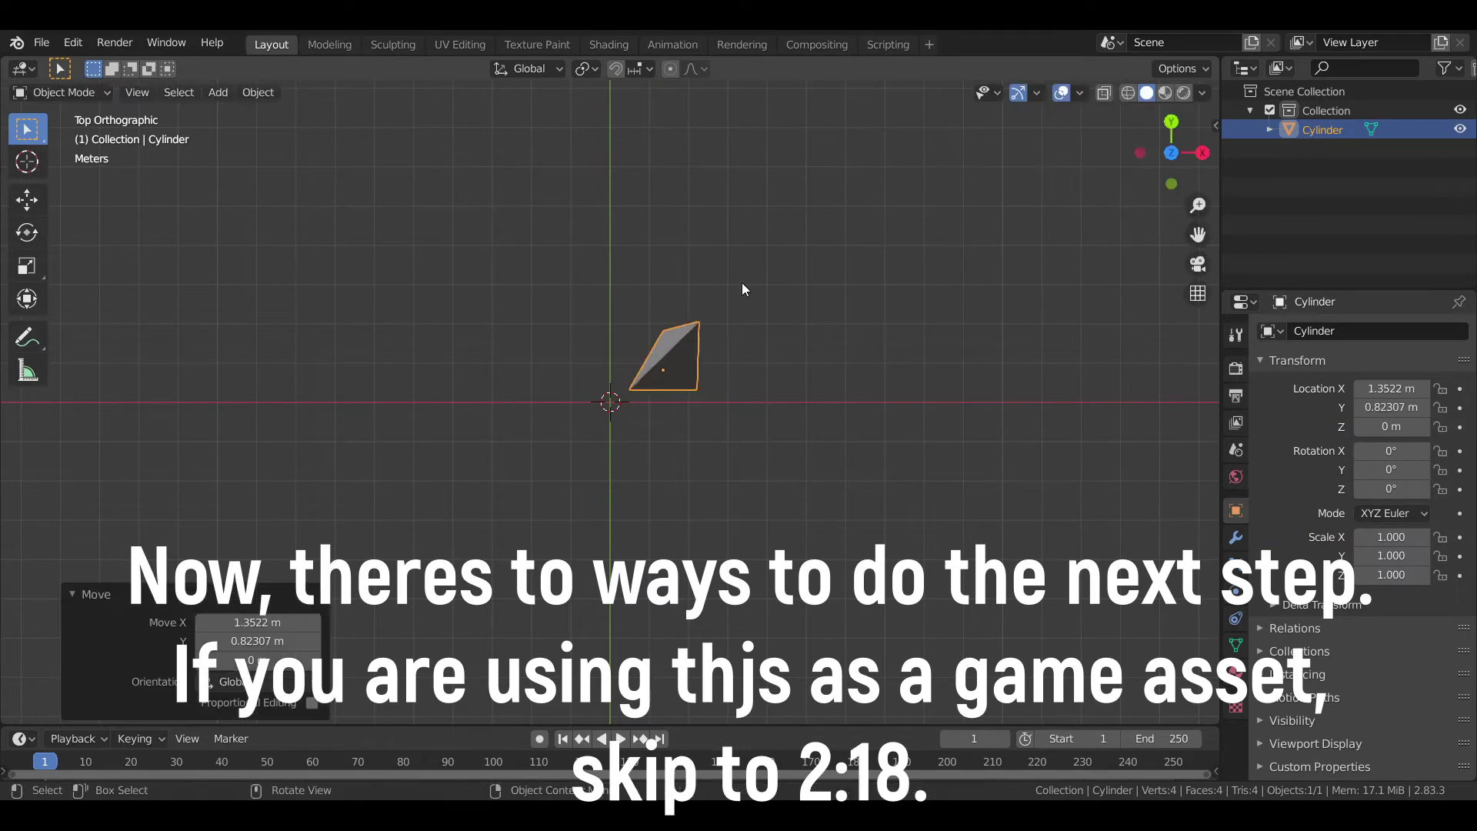
key(shift+d)
click(620, 404)
key(r)
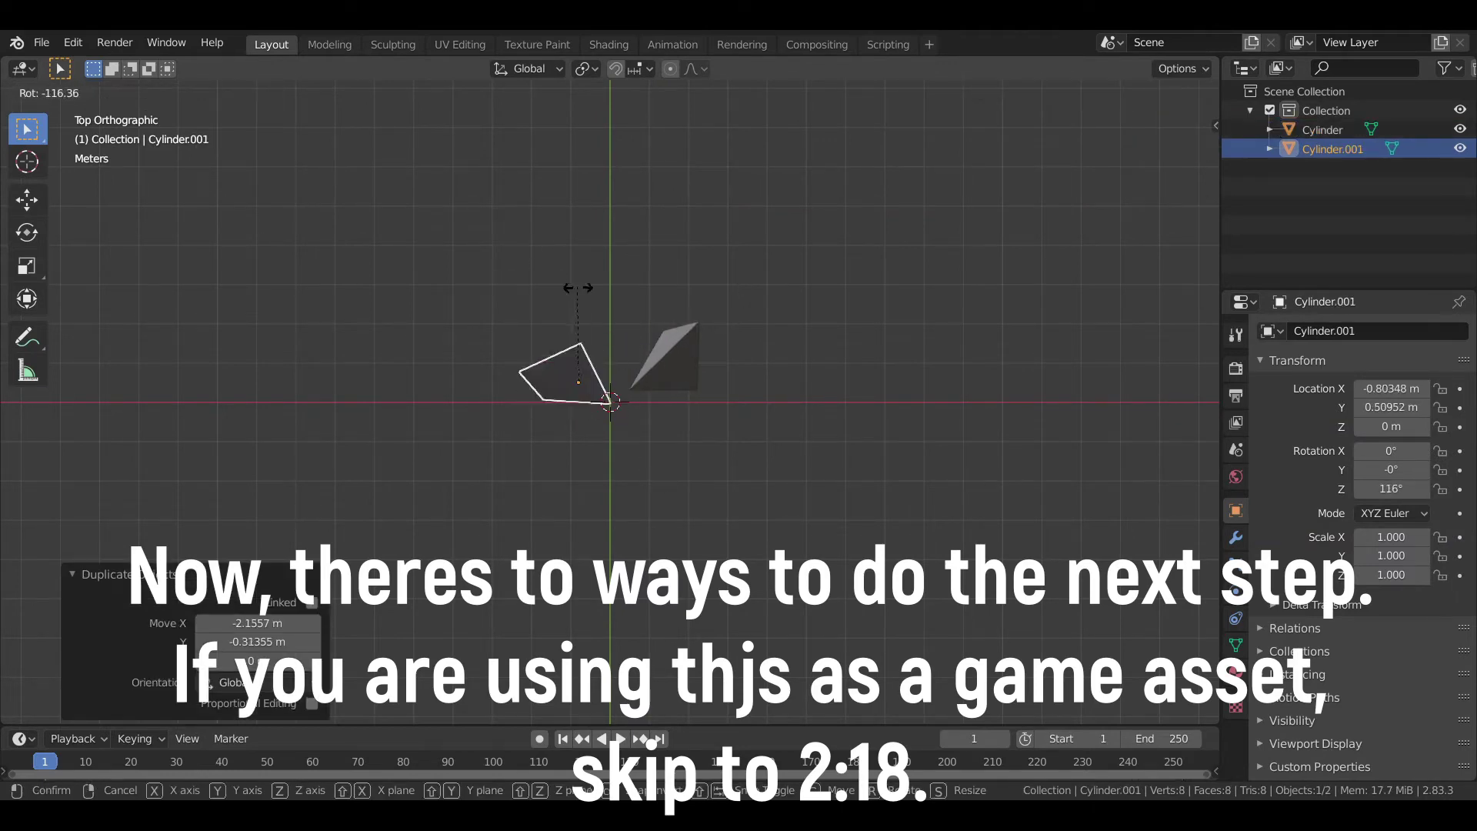
click(603, 290)
key(g)
click(603, 290)
Step: Add a third rotated blade, Cylinder.002, below the centre
key(shift+d)
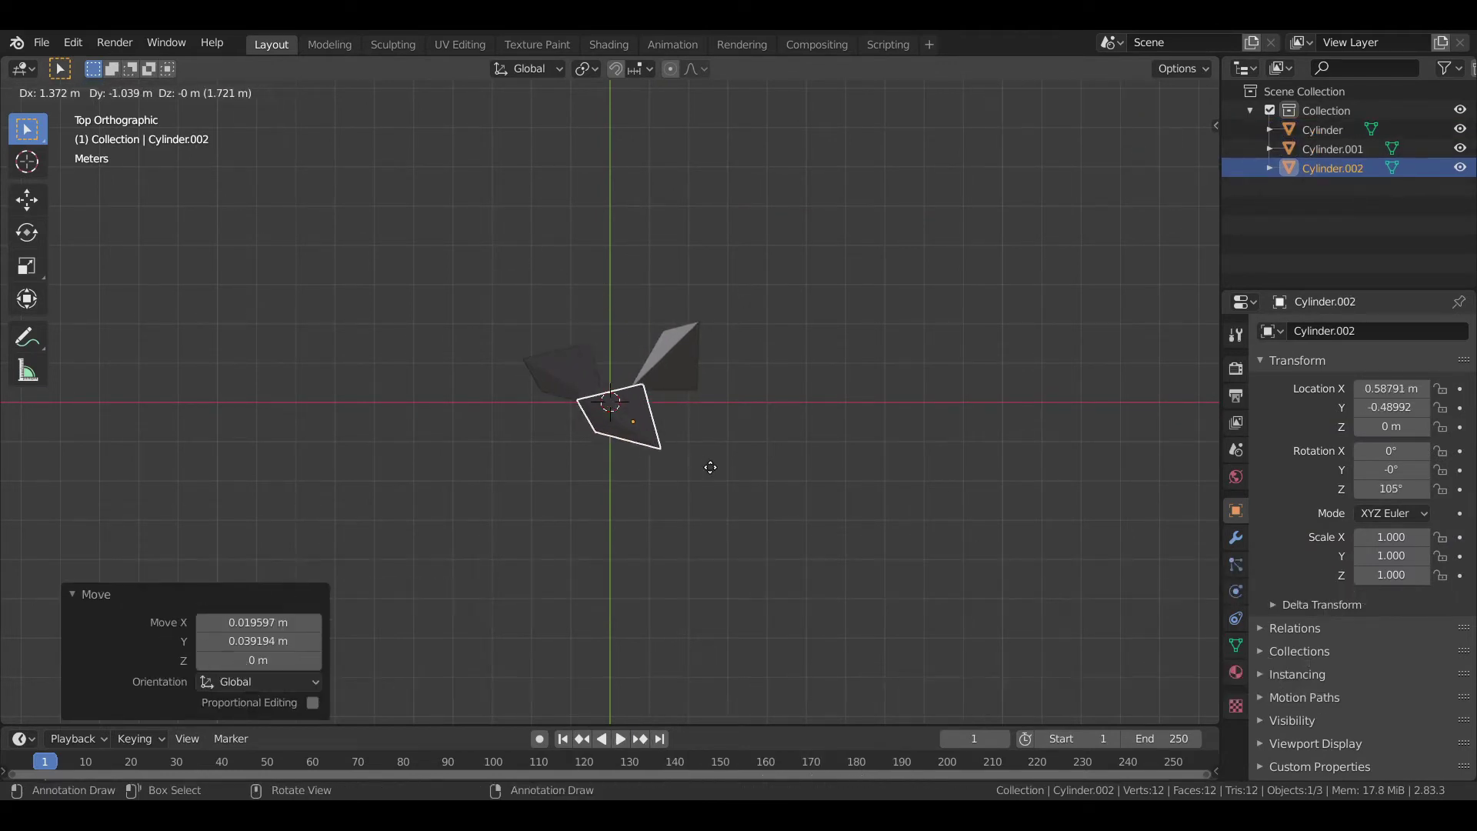
click(703, 469)
key(r)
click(585, 366)
key(g)
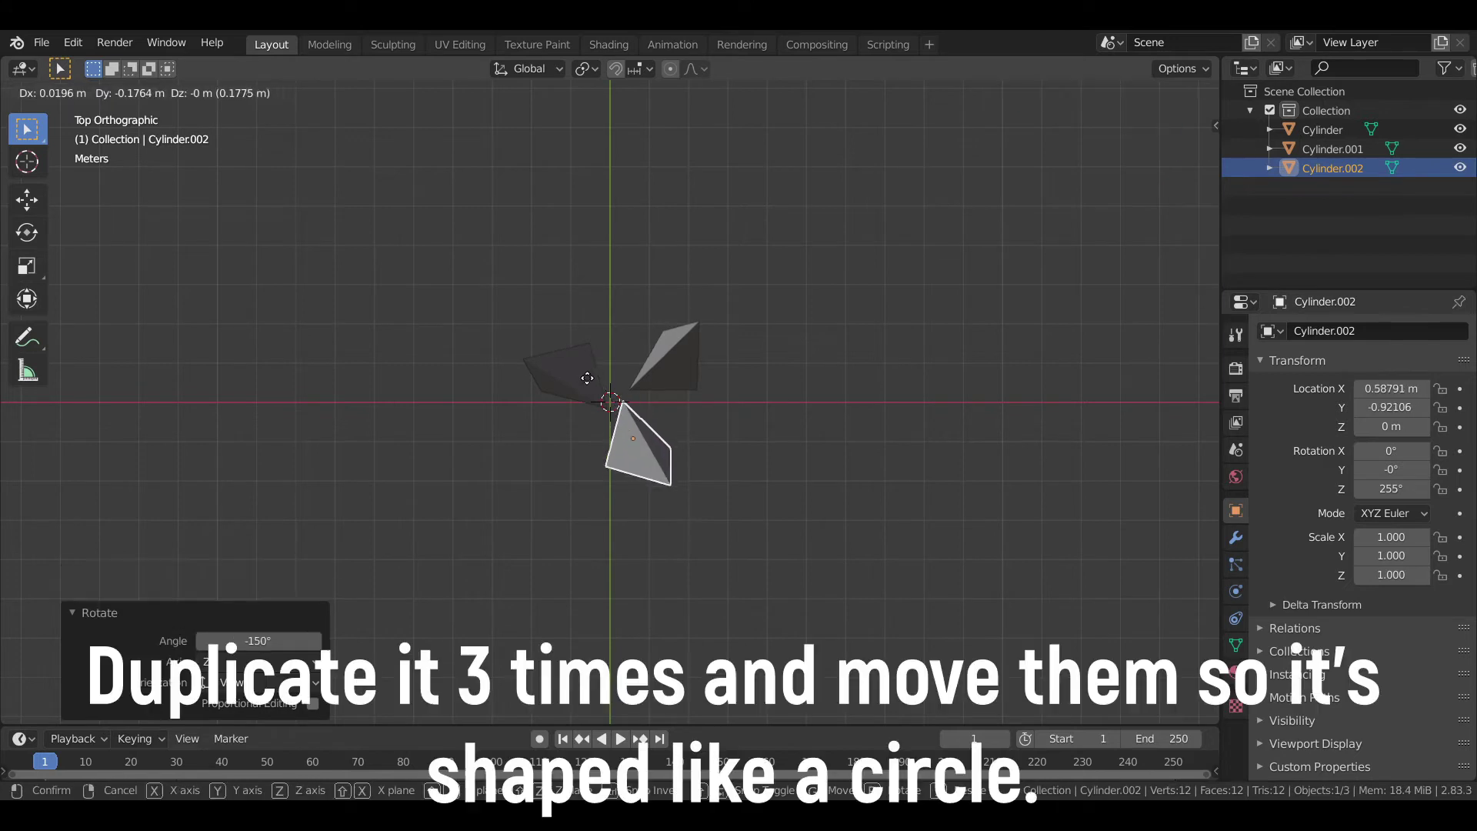
click(601, 423)
mouse_move(602, 423)
middle_down()
mouse_move(750, 306)
mouse_move(742, 257)
mouse_move(738, 320)
mouse_move(709, 362)
mouse_move(714, 310)
mouse_move(747, 280)
mouse_move(893, 300)
mouse_move(668, 288)
mouse_move(763, 300)
mouse_move(667, 279)
middle_up()
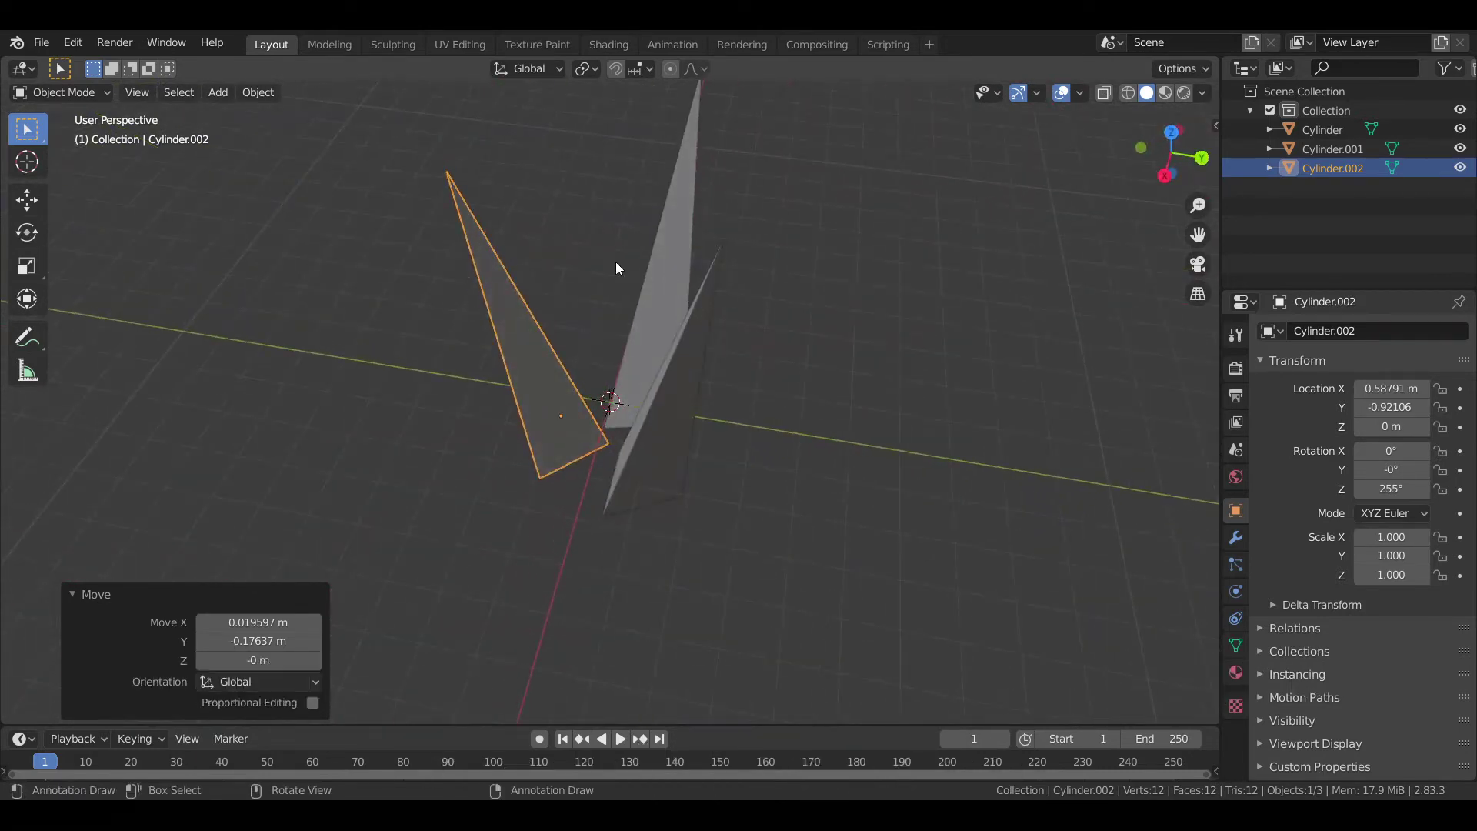
Step: Lower the third blade's tip along Z to make it shorter
key(Tab)
mouse_move(554, 208)
middle_down()
mouse_move(561, 138)
mouse_move(579, 138)
middle_up()
key(g)
key(z)
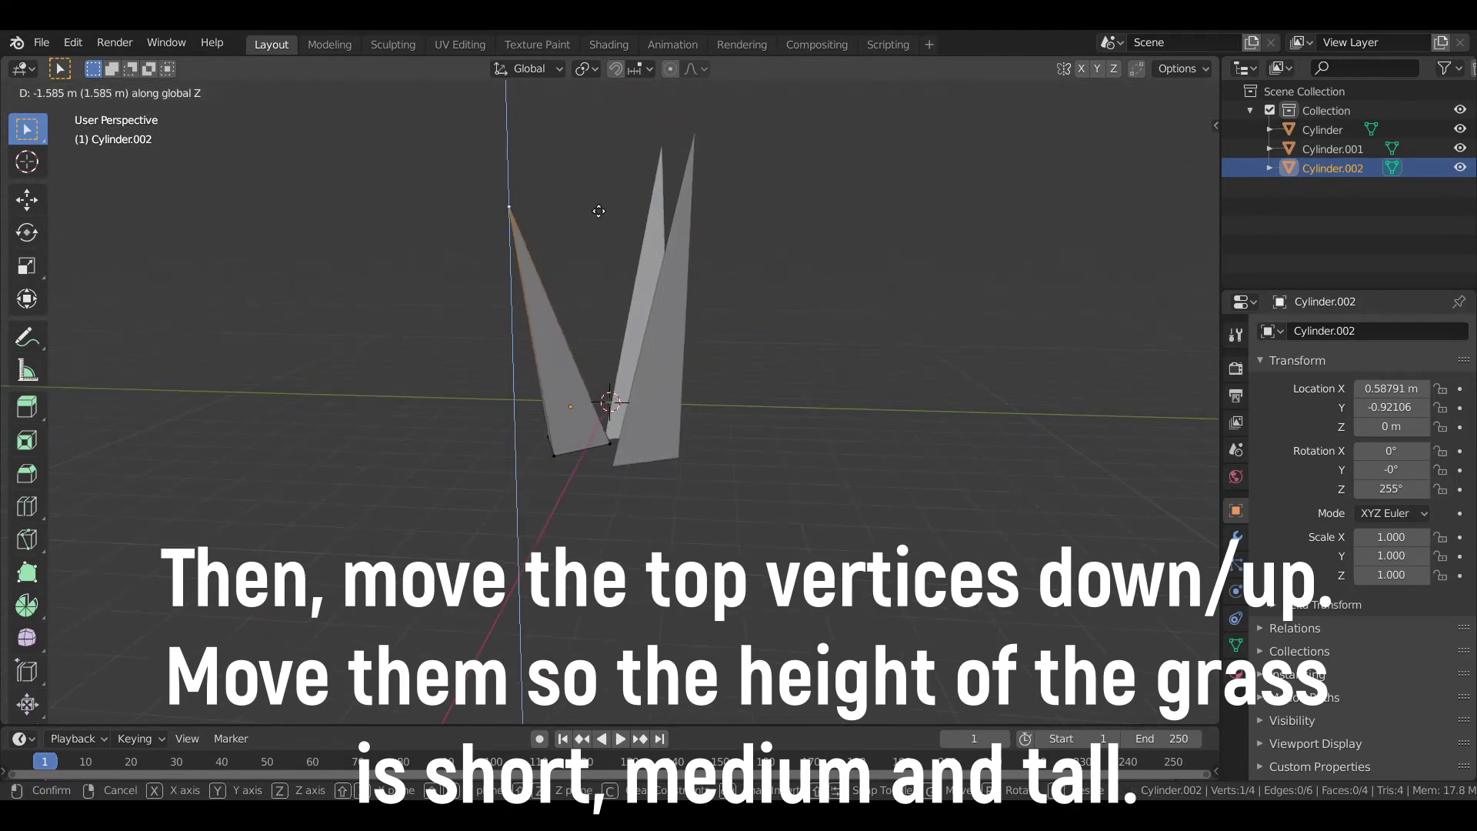
click(613, 257)
key(Tab)
middle_drag(613, 257, 638, 262)
Step: Lower Cylinder.001's tip along Z for a medium height, then deselect
click(542, 273)
key(Tab)
mouse_move(542, 273)
middle_down()
mouse_move(649, 154)
mouse_move(577, 142)
middle_up()
key(g)
key(z)
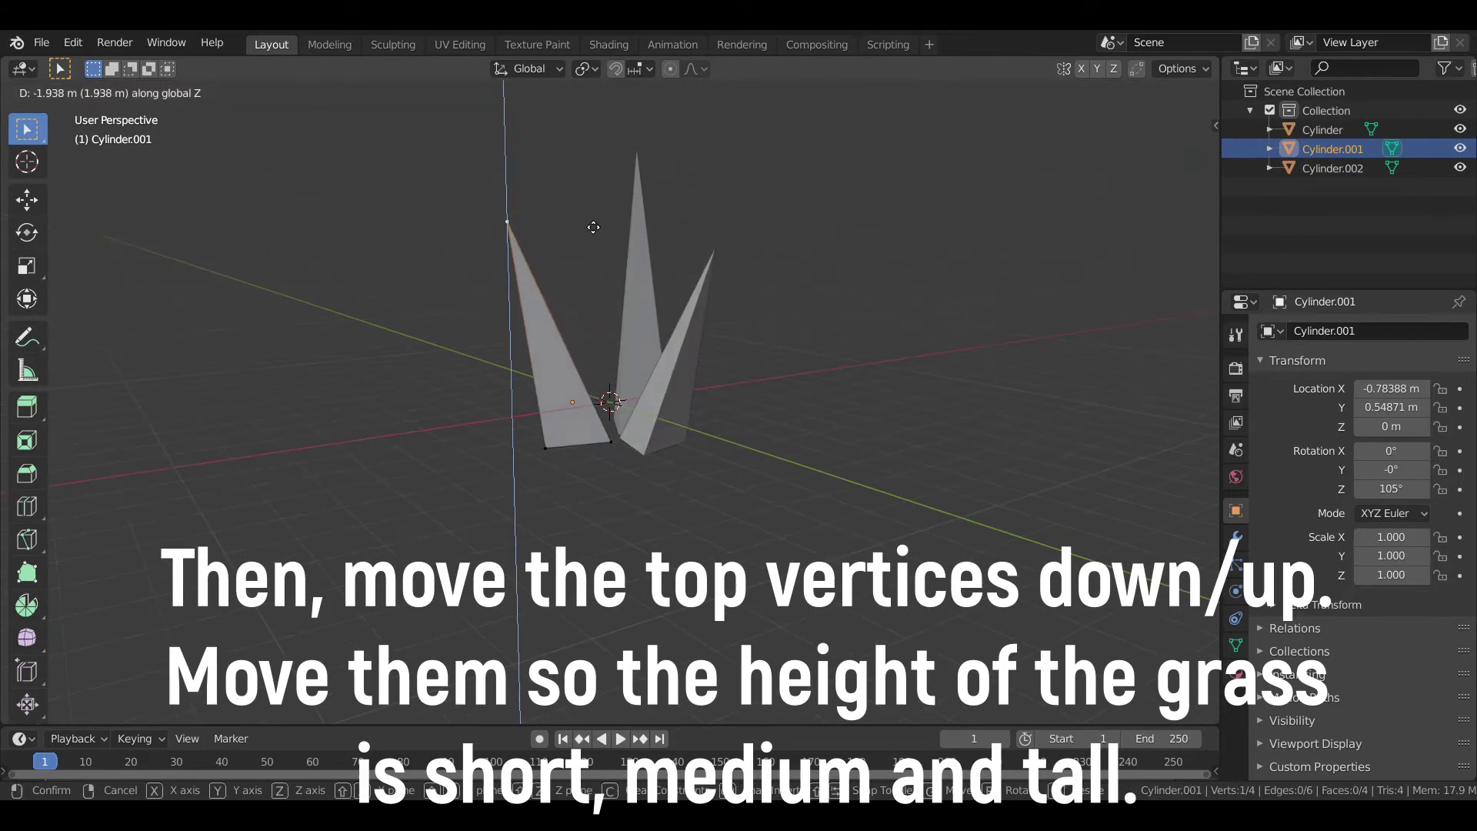
click(630, 190)
key(Tab)
mouse_move(759, 223)
middle_down()
mouse_move(878, 279)
mouse_move(807, 358)
mouse_move(851, 225)
middle_up()
click(878, 279)
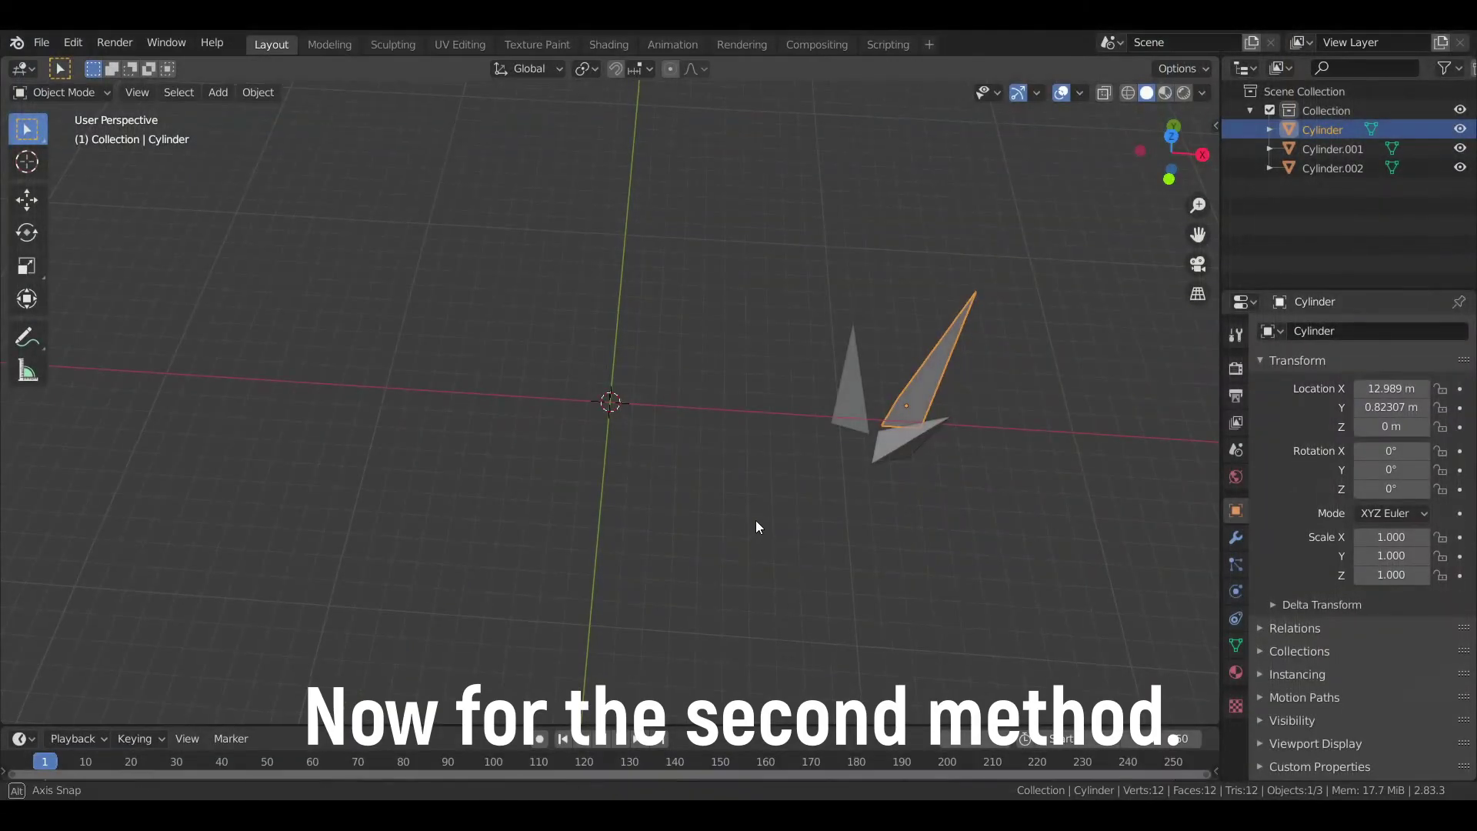
Step: Duplicate a blade as Cylinder.003, slide it along X to the origin, and edit its mesh
middle_drag(755, 520, 760, 499)
key(shift+d)
key(x)
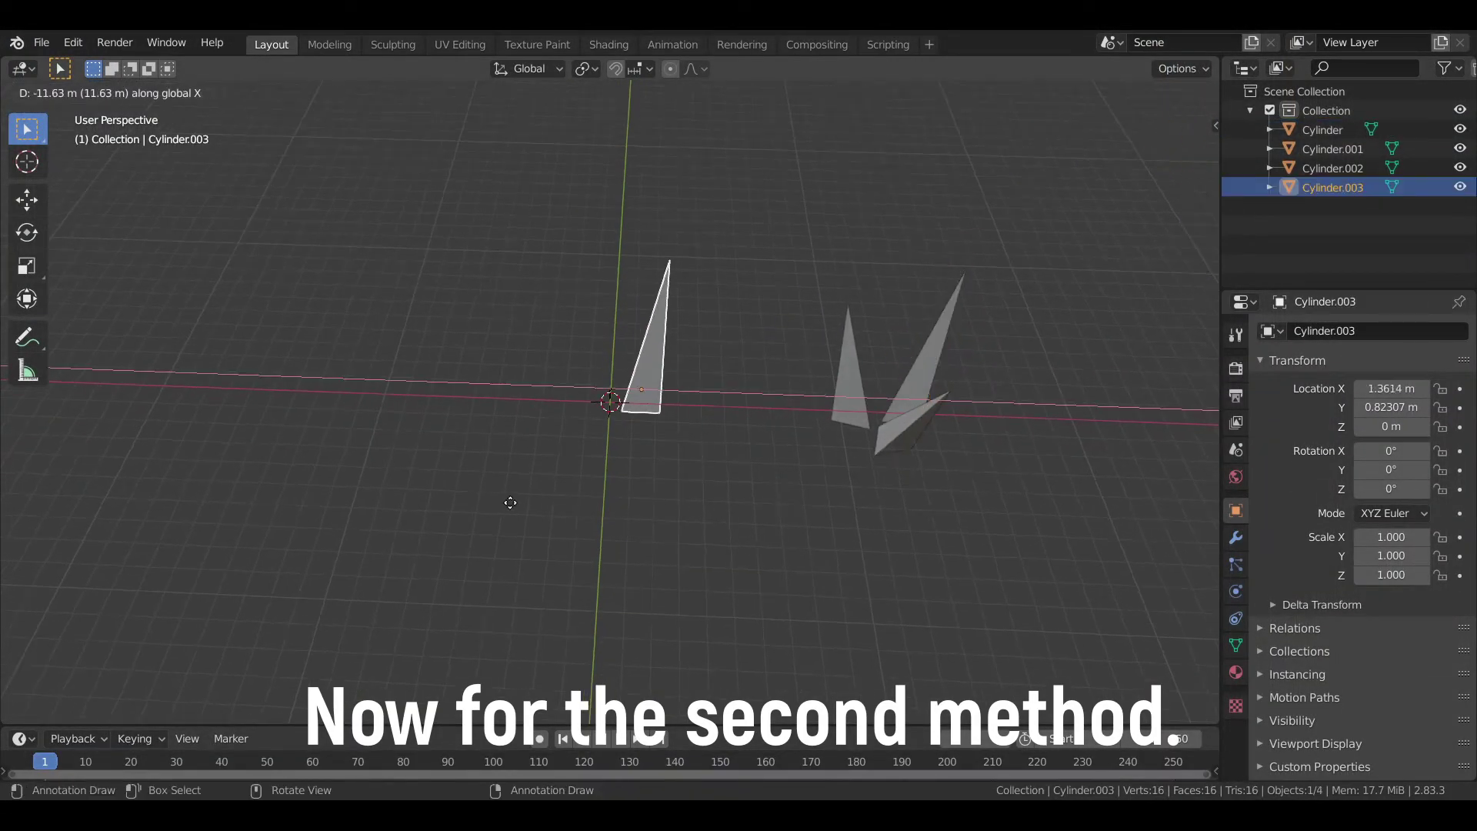
click(489, 502)
key(Tab)
mouse_move(489, 502)
middle_down()
mouse_move(620, 493)
mouse_move(628, 515)
middle_up()
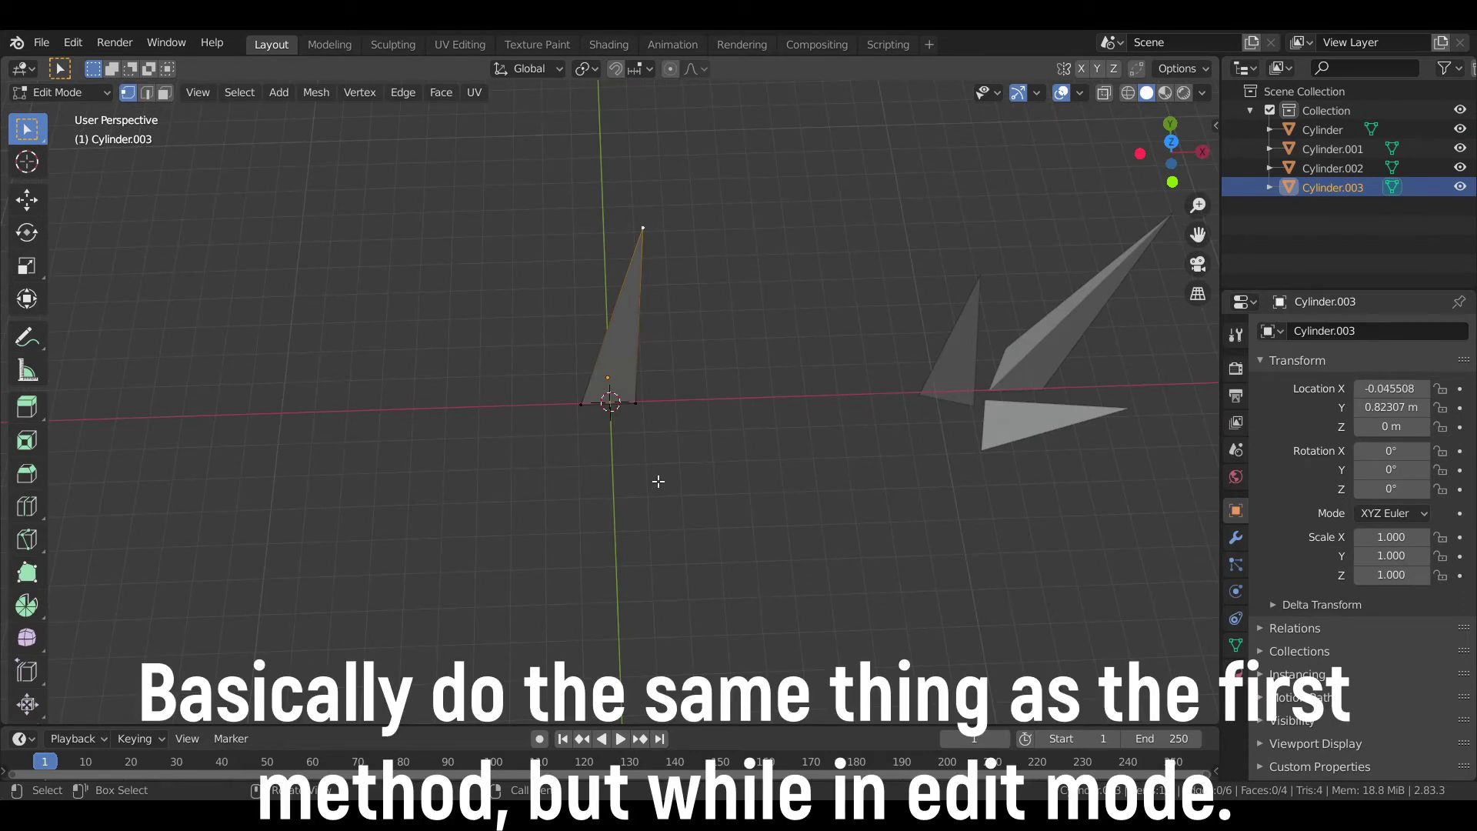
middle_drag(657, 481, 669, 436)
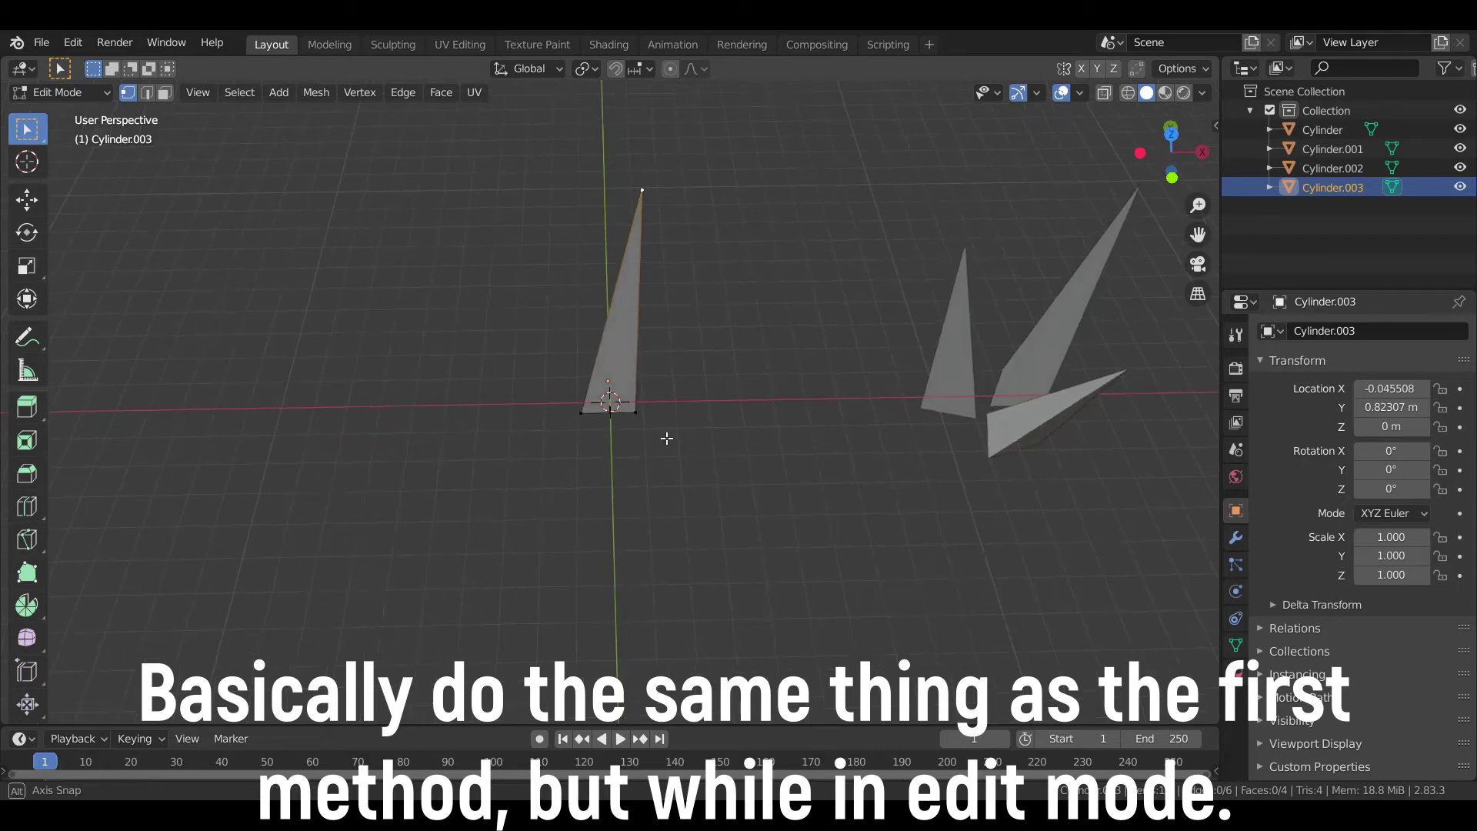
mouse_move(704, 286)
middle_down()
mouse_move(864, 210)
mouse_move(693, 264)
mouse_move(702, 349)
mouse_move(745, 348)
middle_up()
Step: In top view, select the whole blade and move it just off centre
key(a)
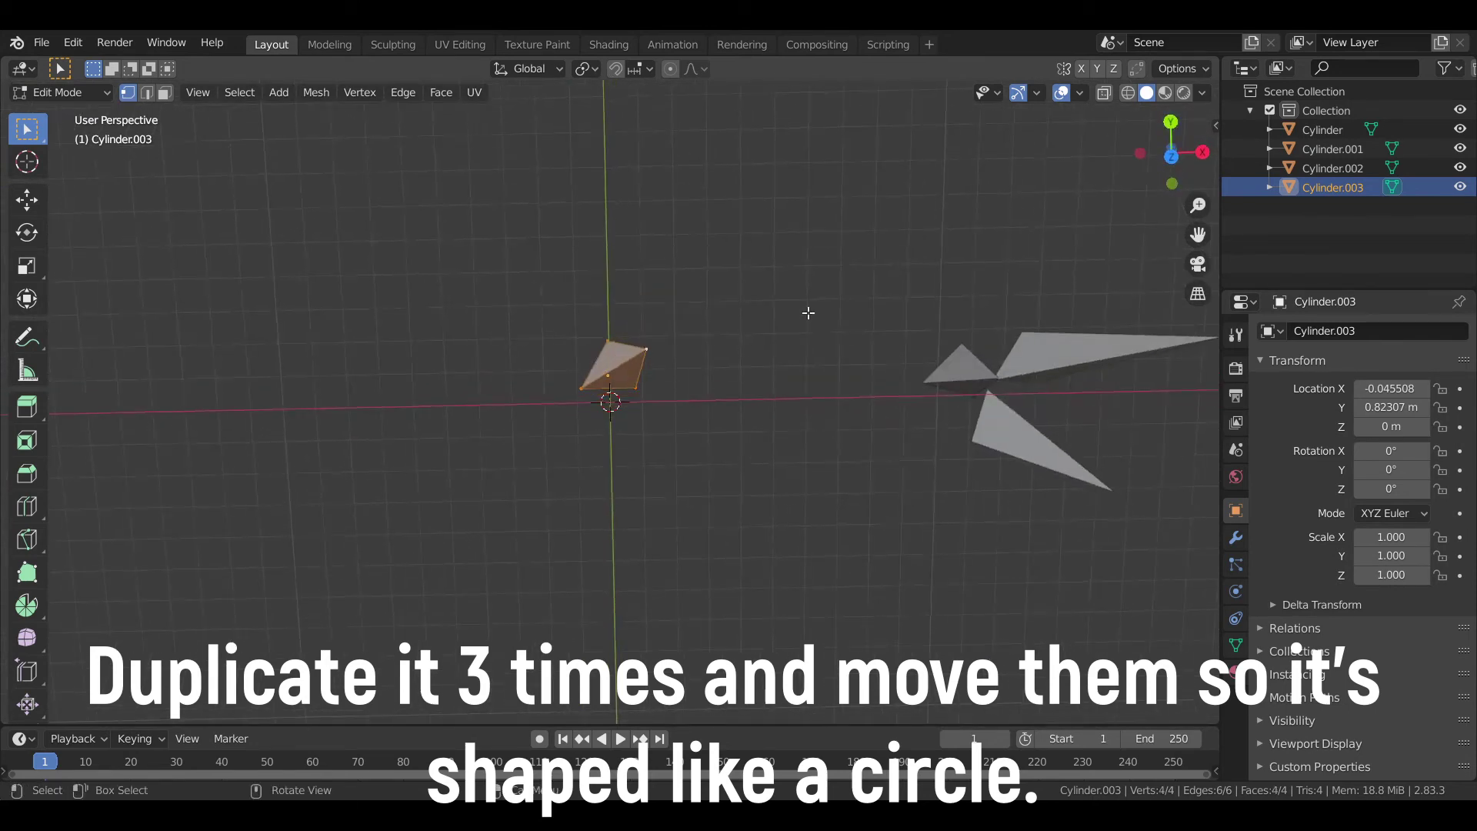
click(1173, 158)
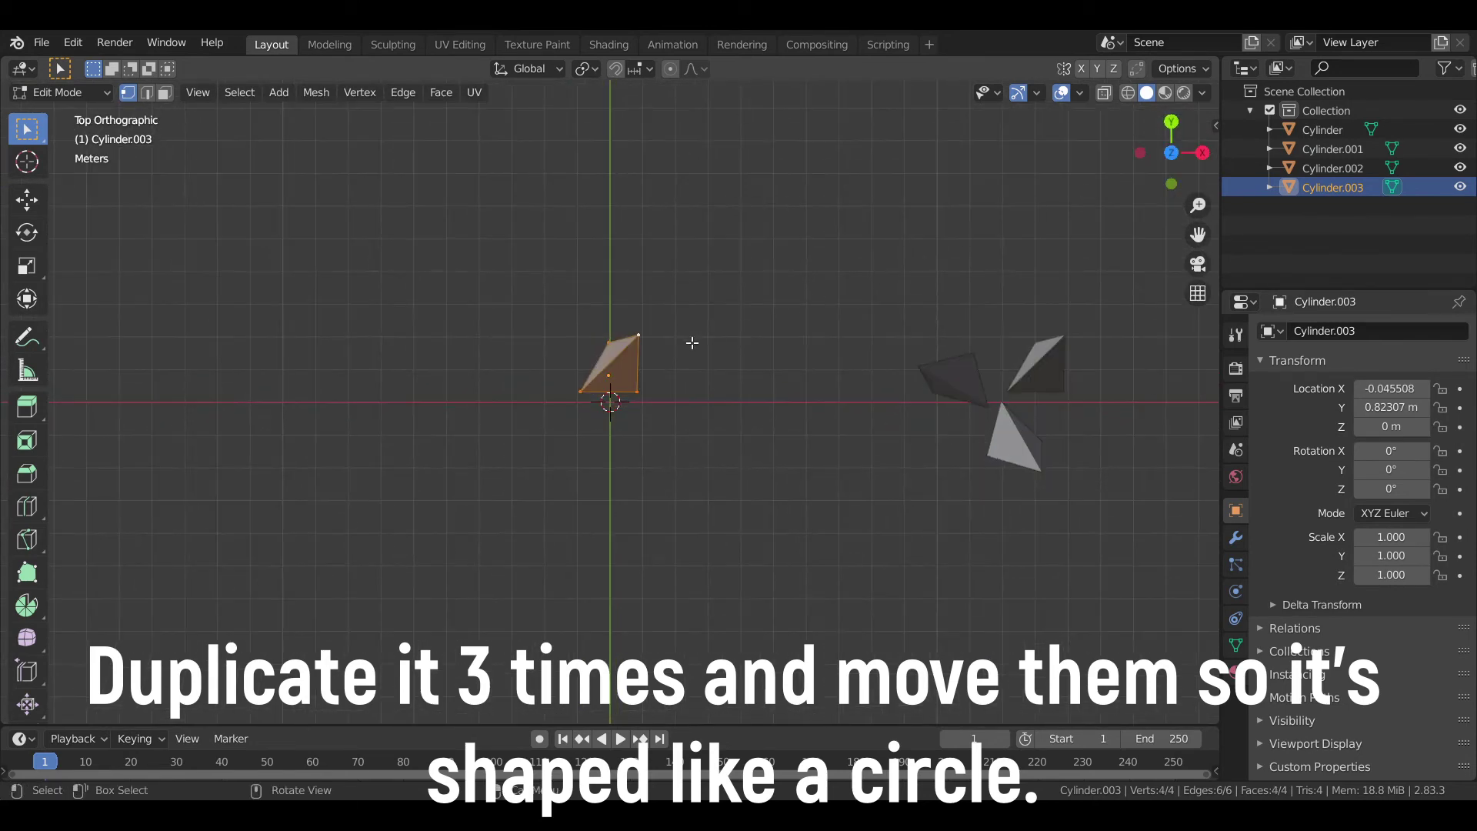
key(g)
click(681, 379)
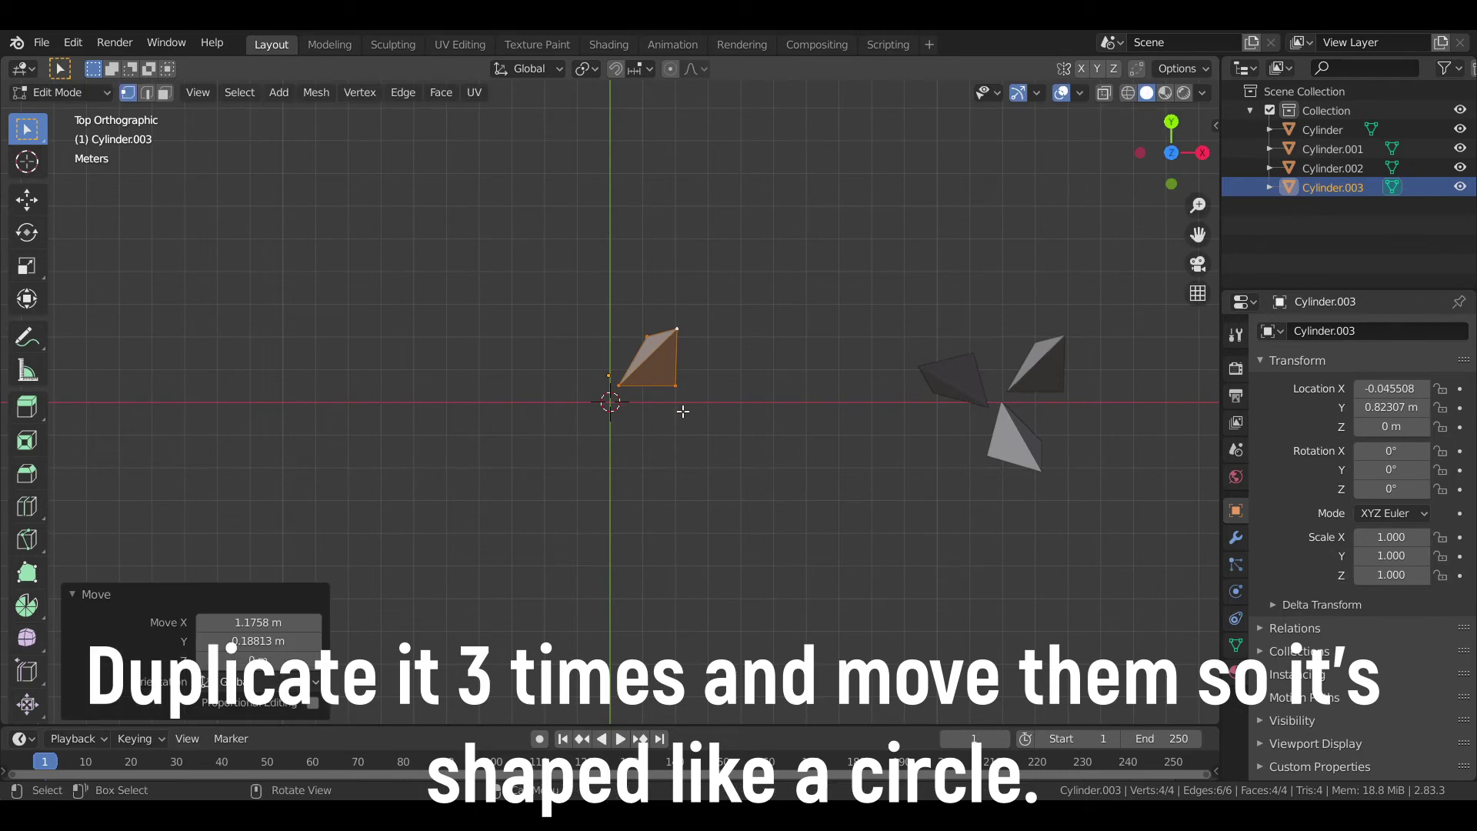
Step: Add a rotated copy of the blade left of the centre within the mesh
key(shift+d)
click(617, 551)
key(r)
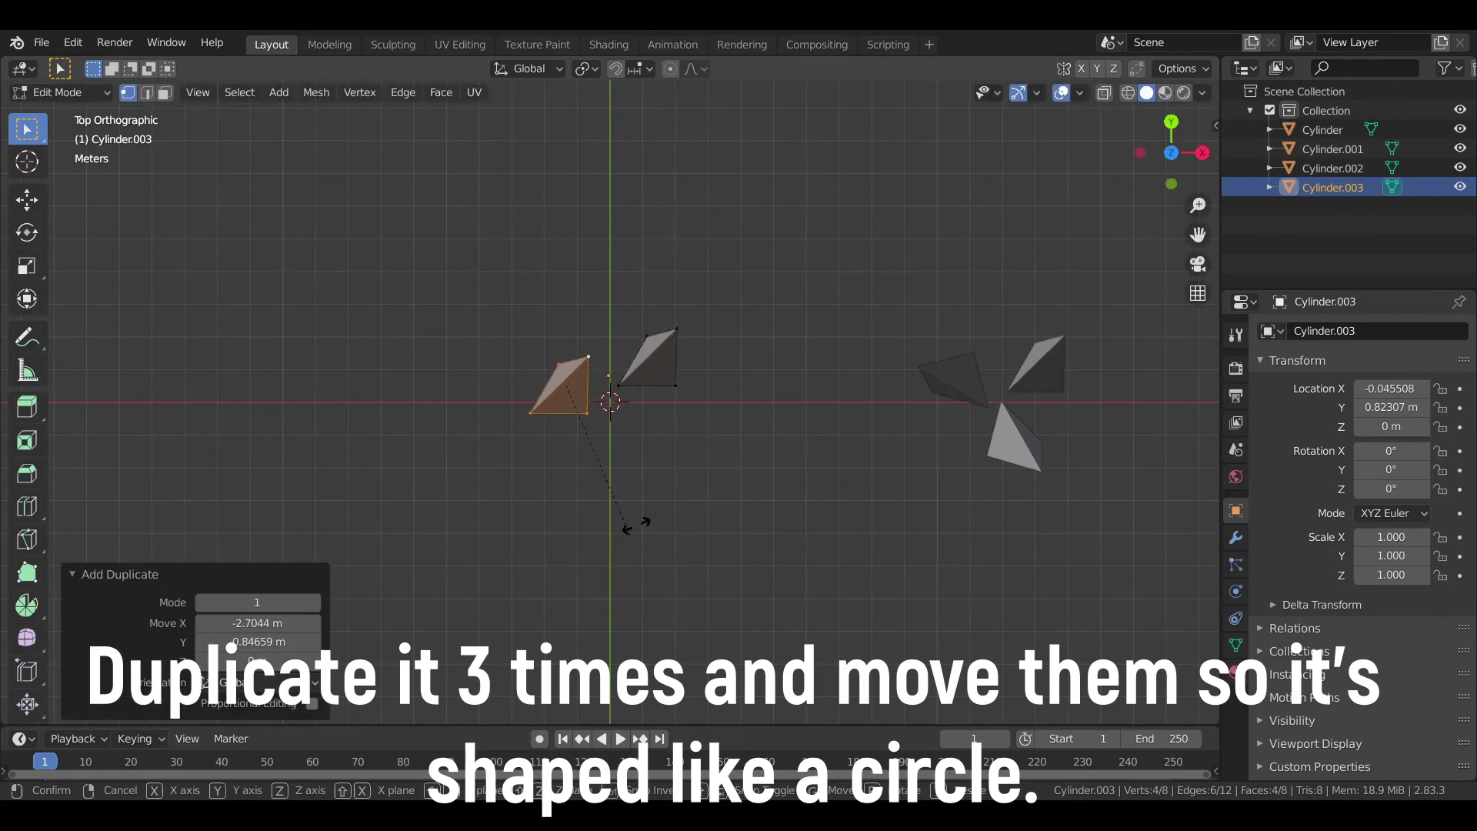
click(612, 350)
key(g)
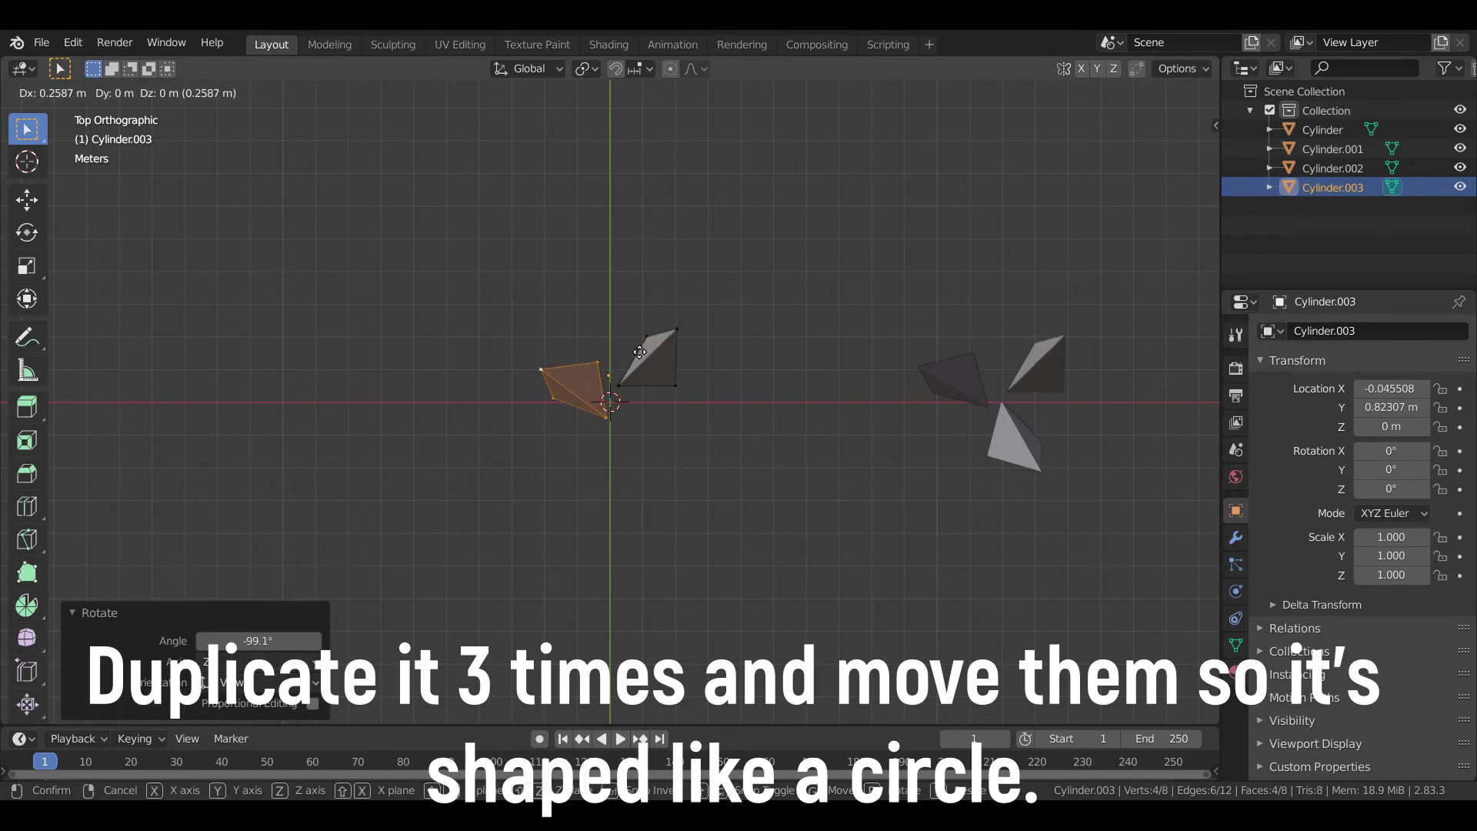
click(631, 353)
mouse_move(631, 352)
middle_down()
mouse_move(616, 353)
mouse_move(638, 346)
middle_up()
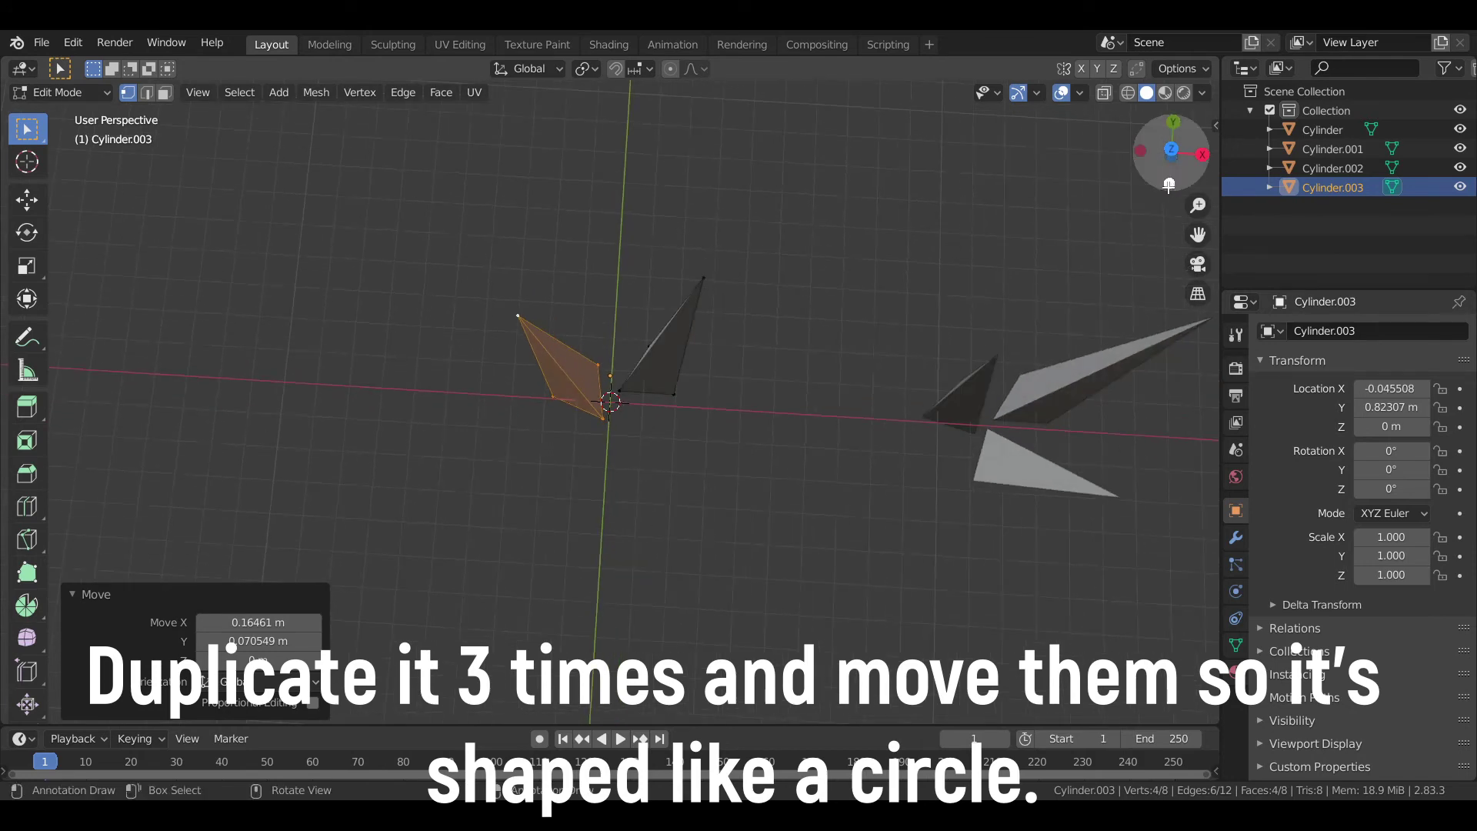
click(1170, 149)
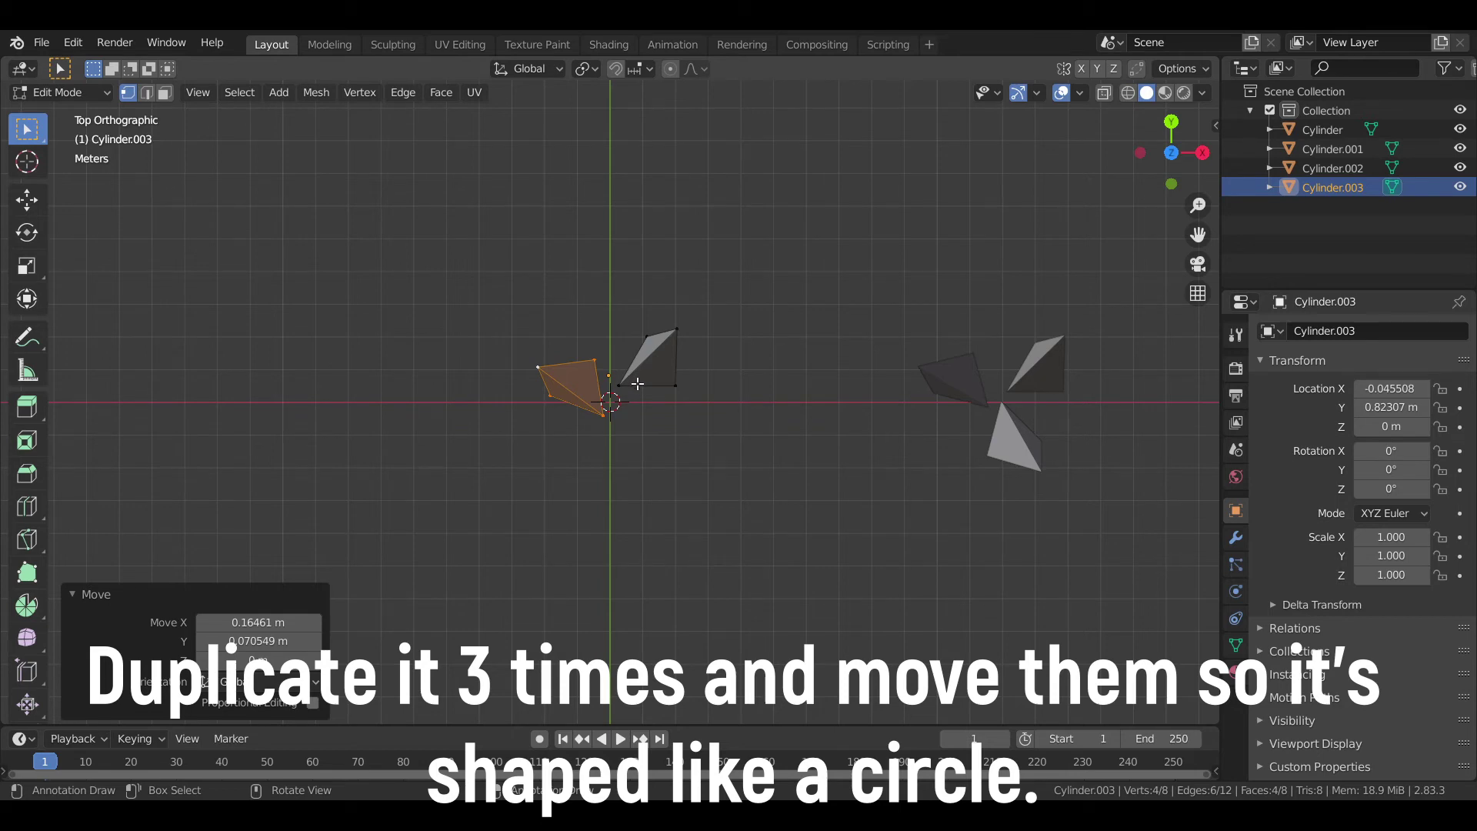
Step: Add a third rotated blade below the centre within the same mesh
key(shift+d)
click(677, 423)
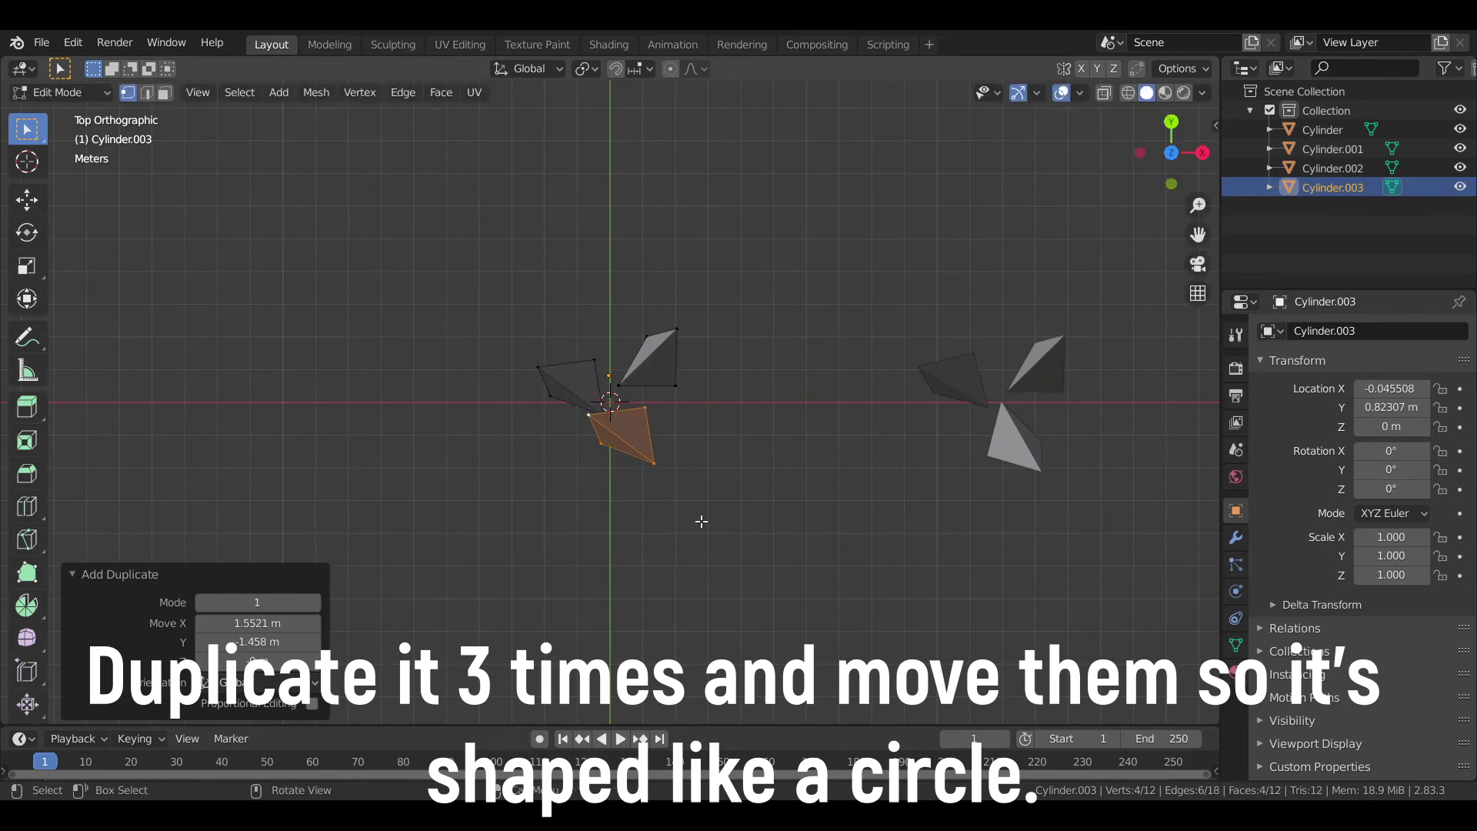
key(r)
click(594, 336)
key(g)
click(616, 369)
mouse_move(615, 369)
middle_down()
mouse_move(675, 398)
mouse_move(734, 286)
middle_up()
Step: Lower one blade's top vertex along Z to shorten it
key(a)
click(720, 226)
middle_drag(724, 231, 769, 221)
key(g)
key(z)
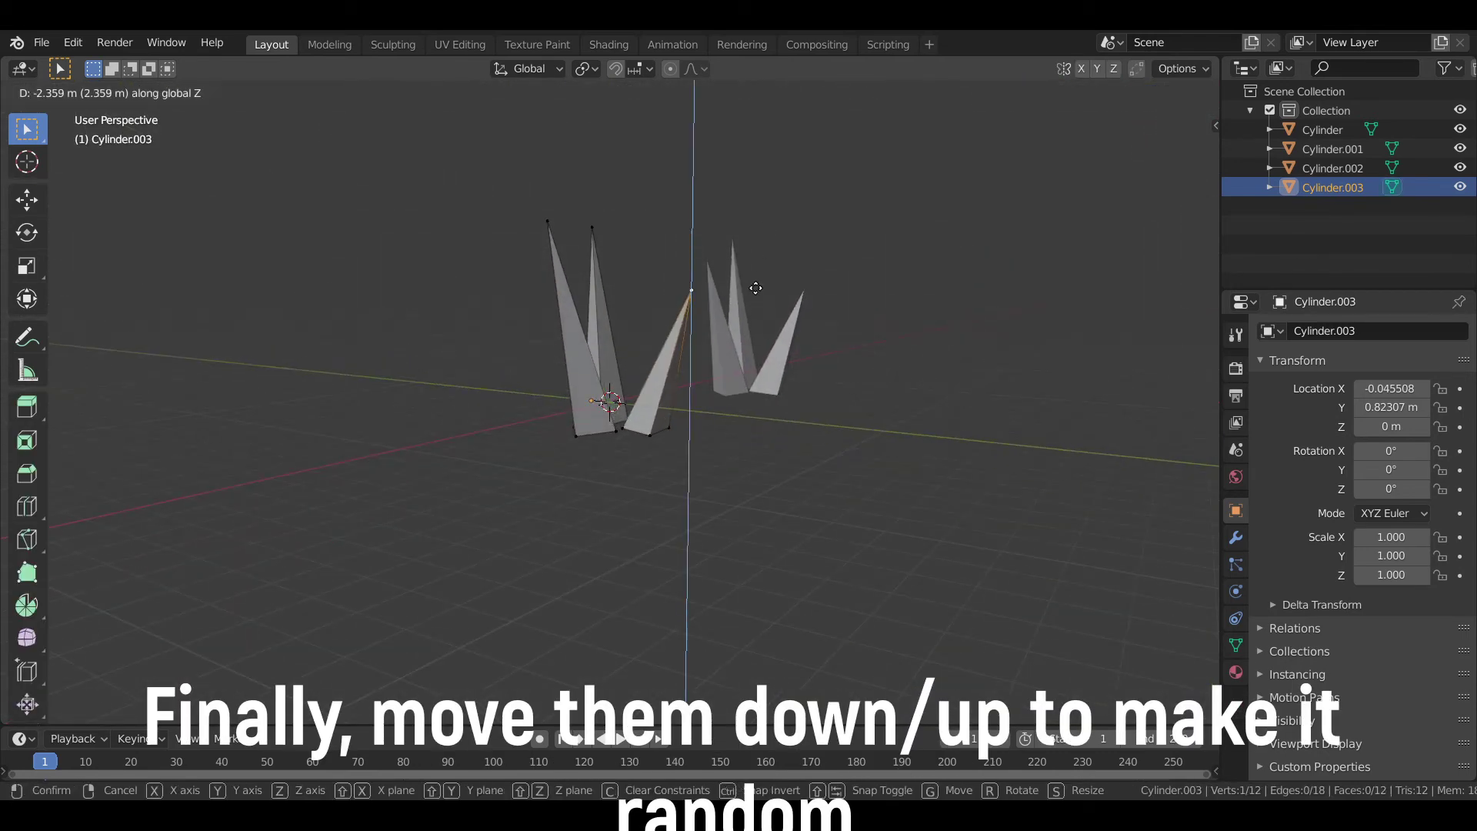
click(755, 288)
key(Tab)
Step: Lower the left blade's tip along Z and clear the selection
key(Tab)
click(548, 225)
key(g)
key(z)
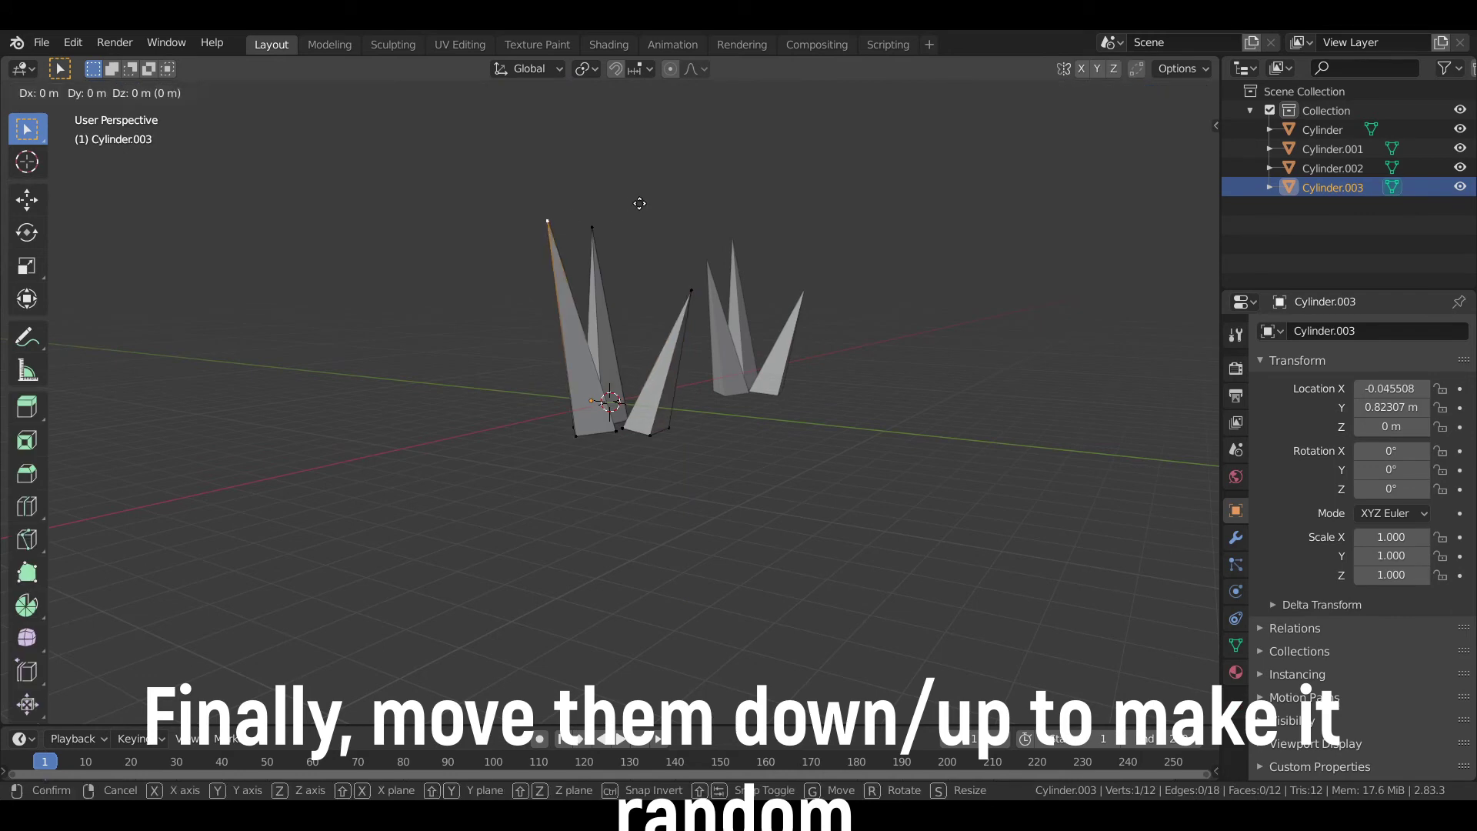
click(643, 252)
key(Tab)
mouse_move(726, 284)
middle_down()
mouse_move(629, 431)
mouse_move(742, 391)
mouse_move(729, 478)
mouse_move(851, 313)
middle_up()
key(alt+a)
mouse_move(808, 493)
middle_down()
mouse_move(818, 501)
mouse_move(775, 417)
mouse_move(841, 456)
mouse_move(840, 425)
middle_up()
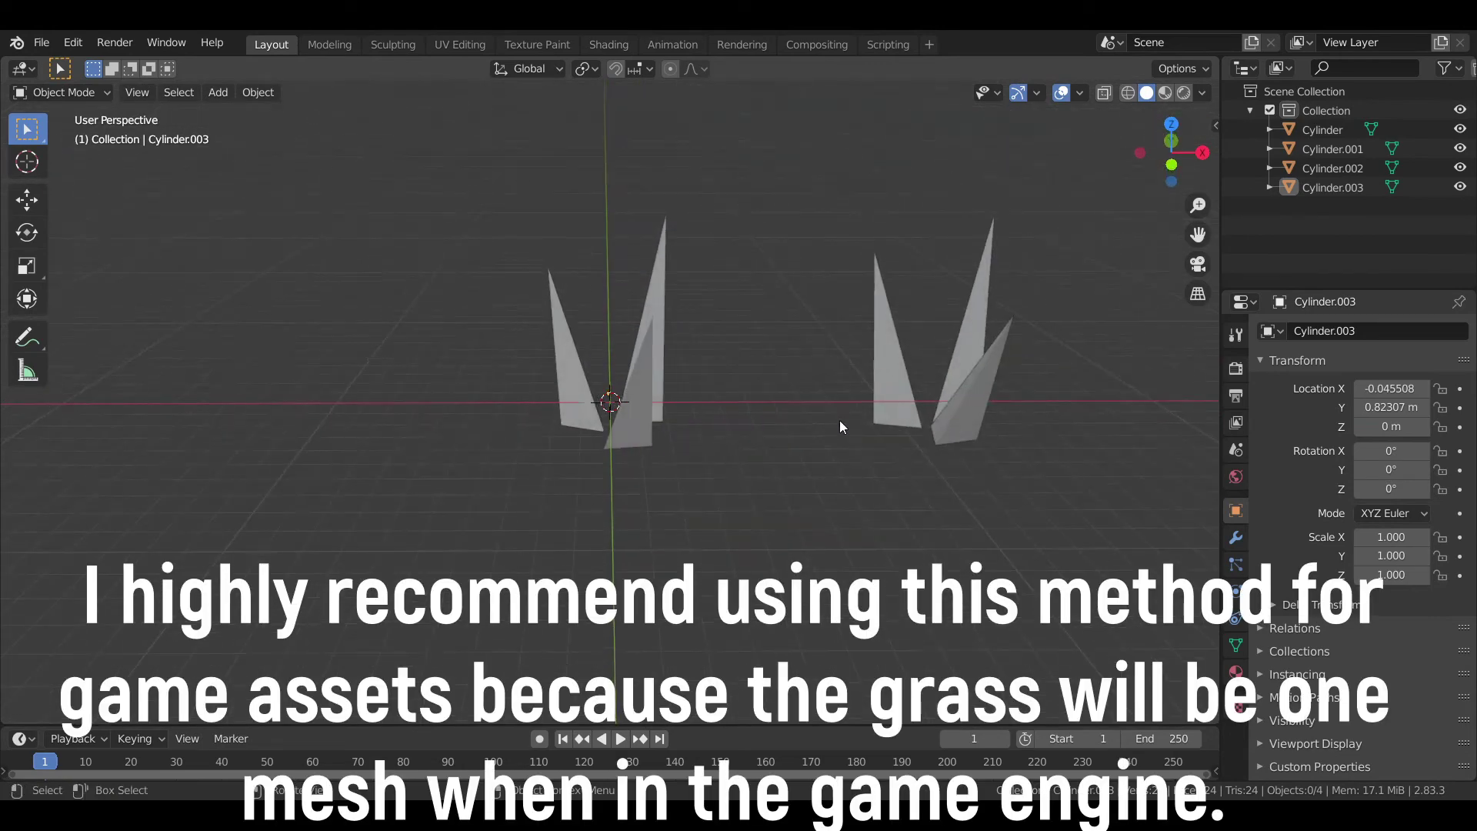
mouse_move(454, 219)
mouse_down()
mouse_move(663, 473)
mouse_move(690, 477)
mouse_up()
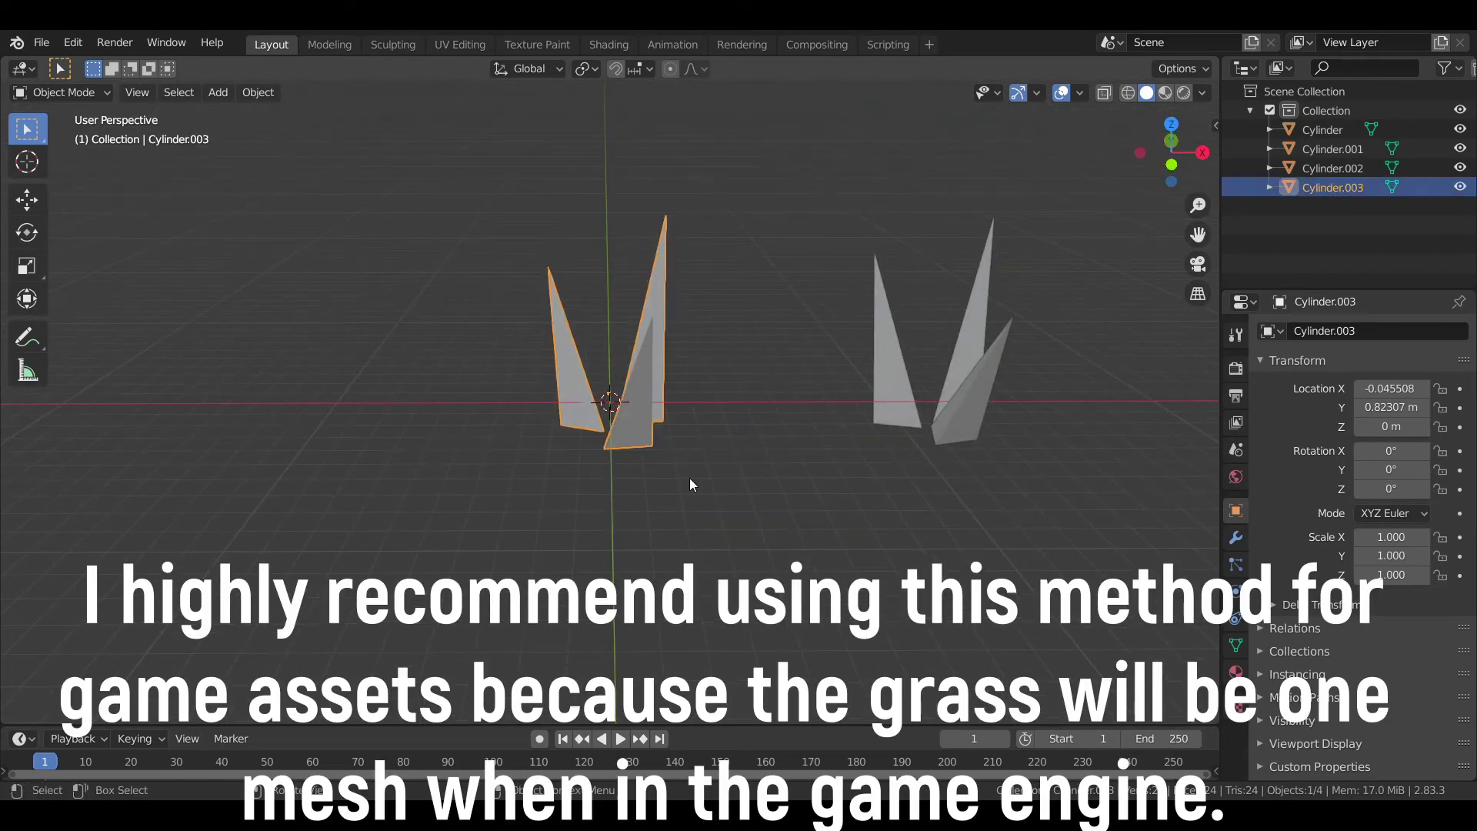
middle_drag(699, 464, 744, 511)
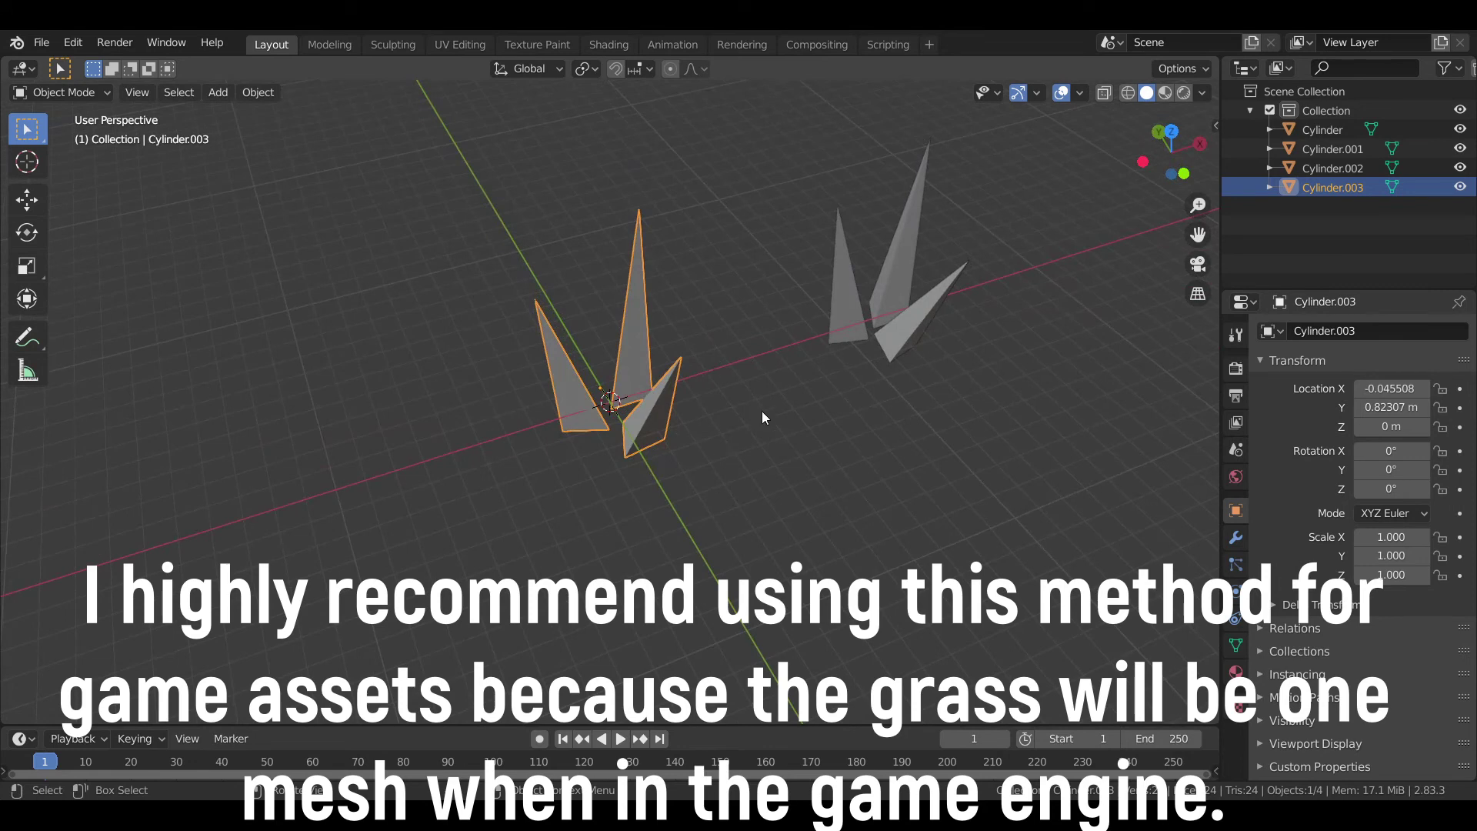
click(831, 431)
middle_drag(823, 417, 785, 390)
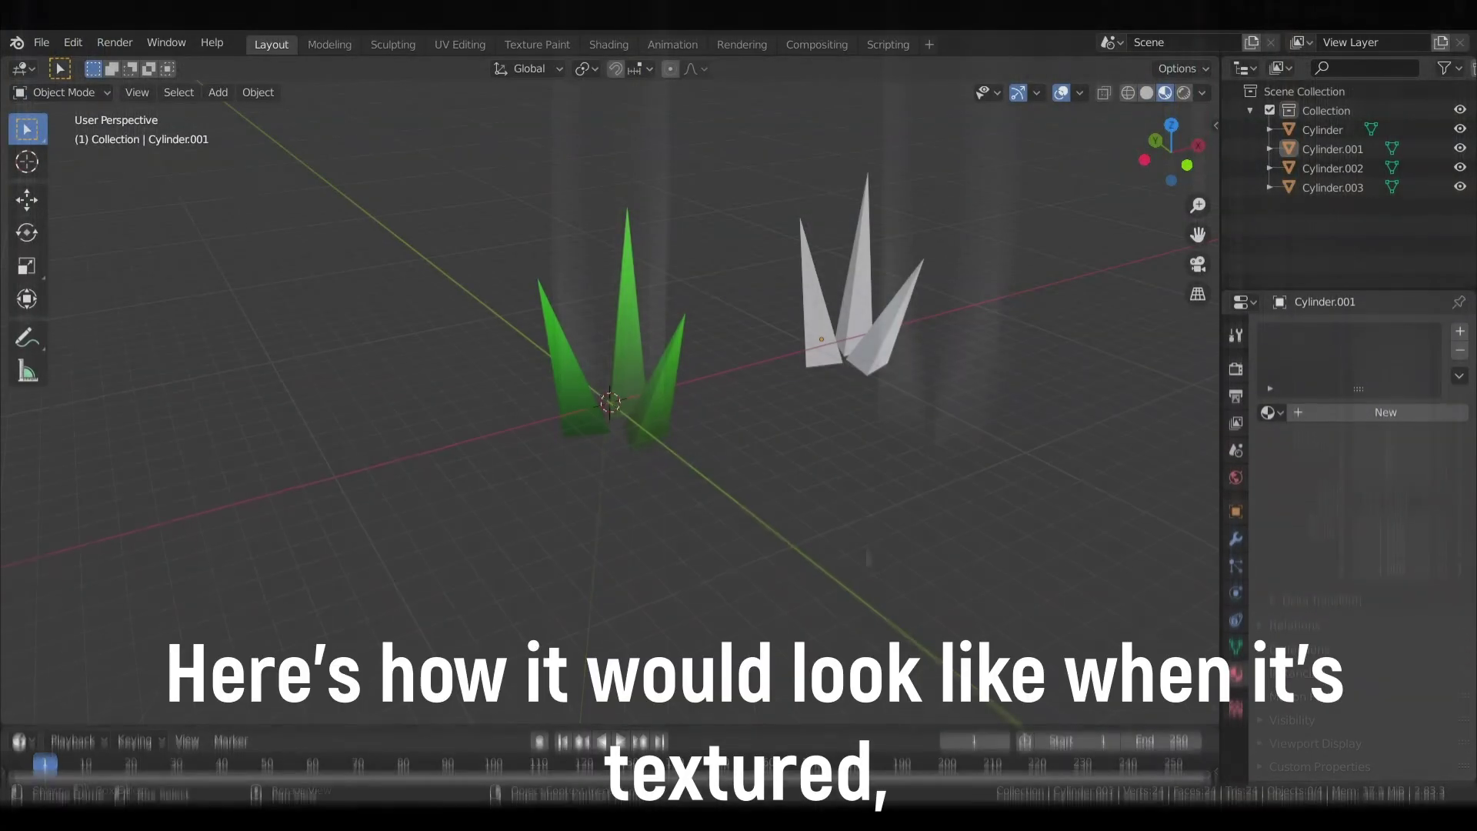
Step: Box-select then deselect both clumps, and zoom in on the green-textured clump
middle_drag(826, 377, 755, 384)
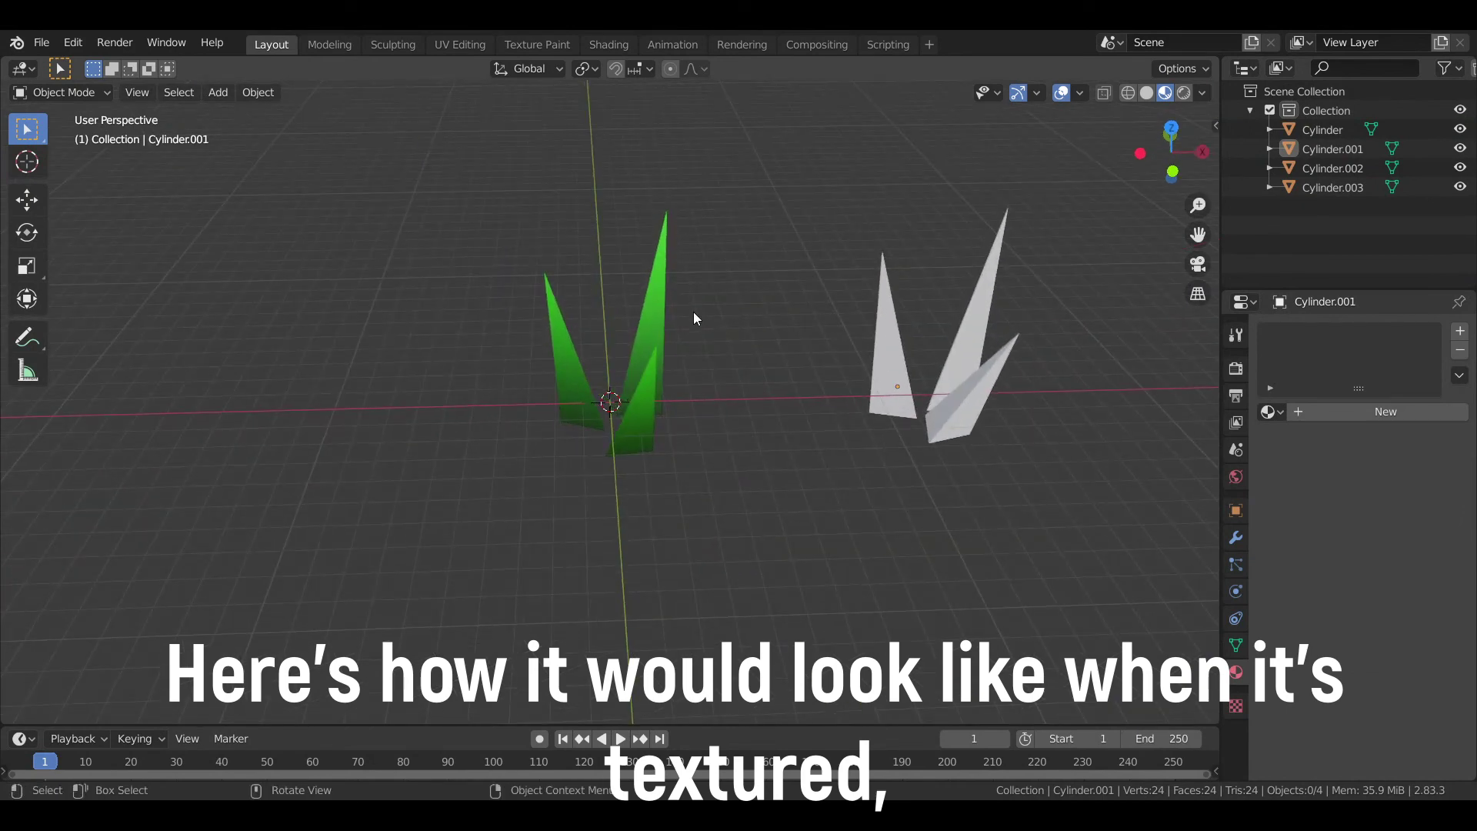
drag(356, 243, 769, 465)
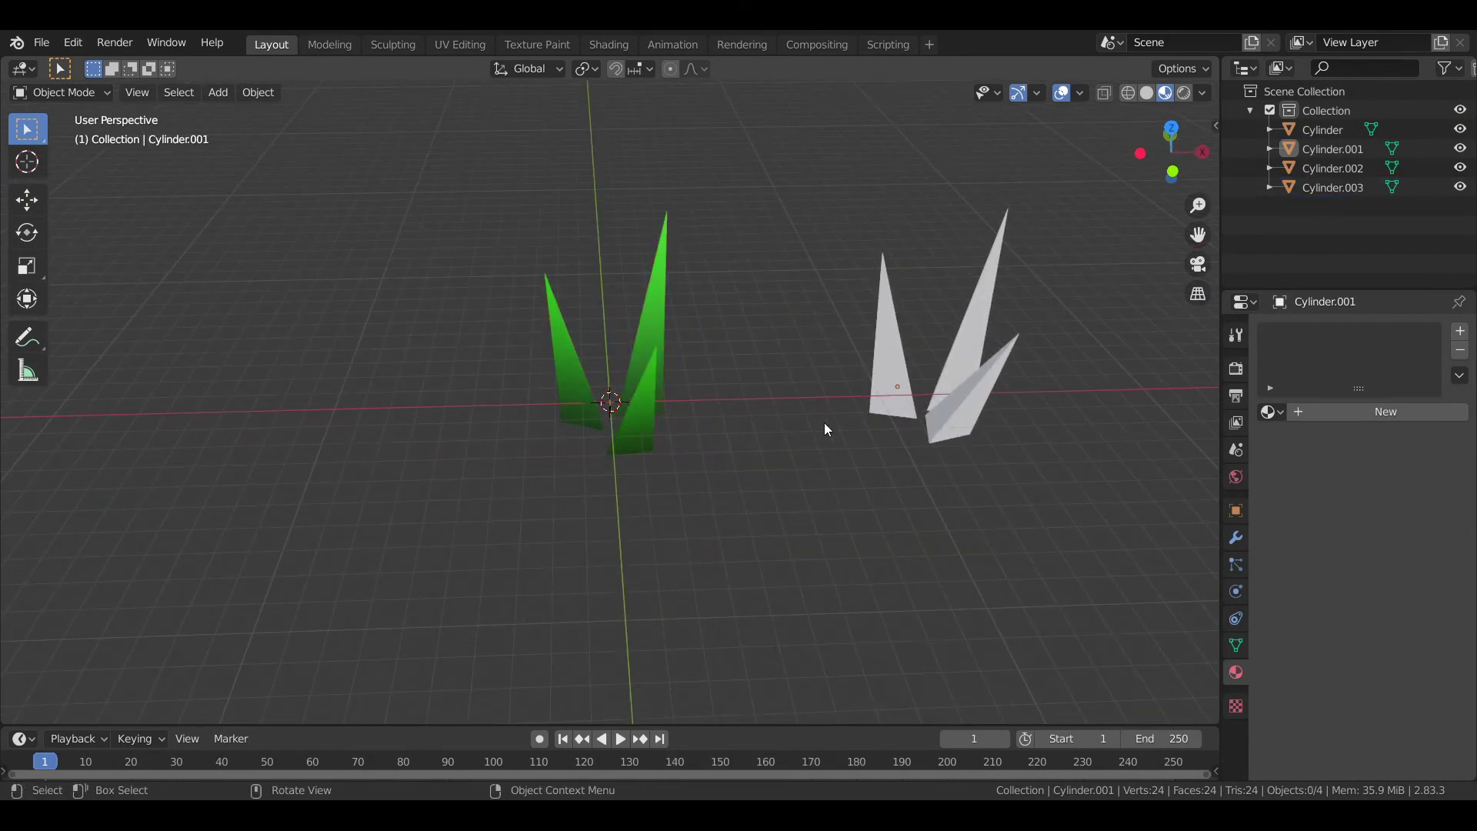
drag(782, 301, 1164, 493)
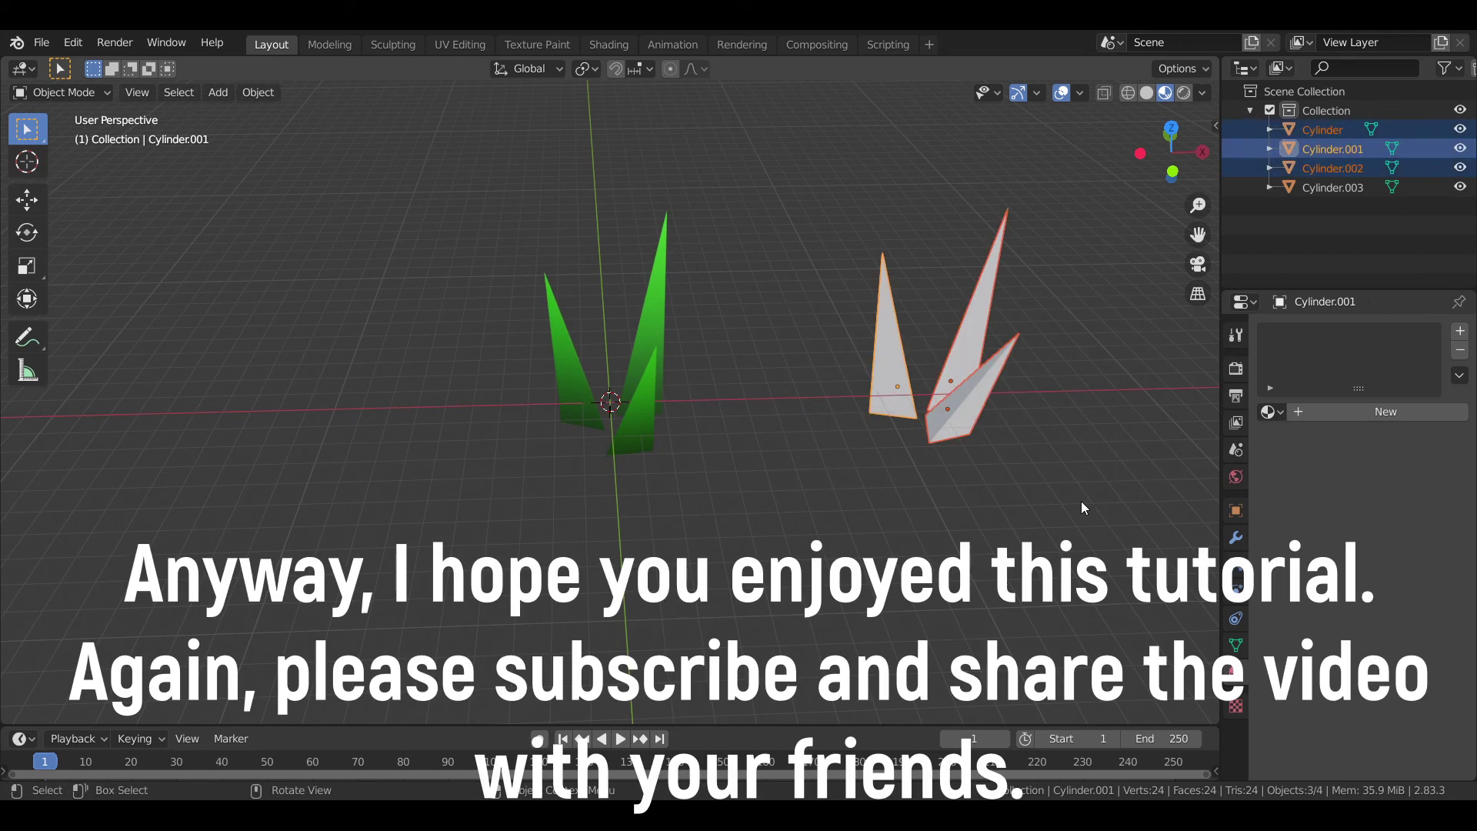
click(1081, 501)
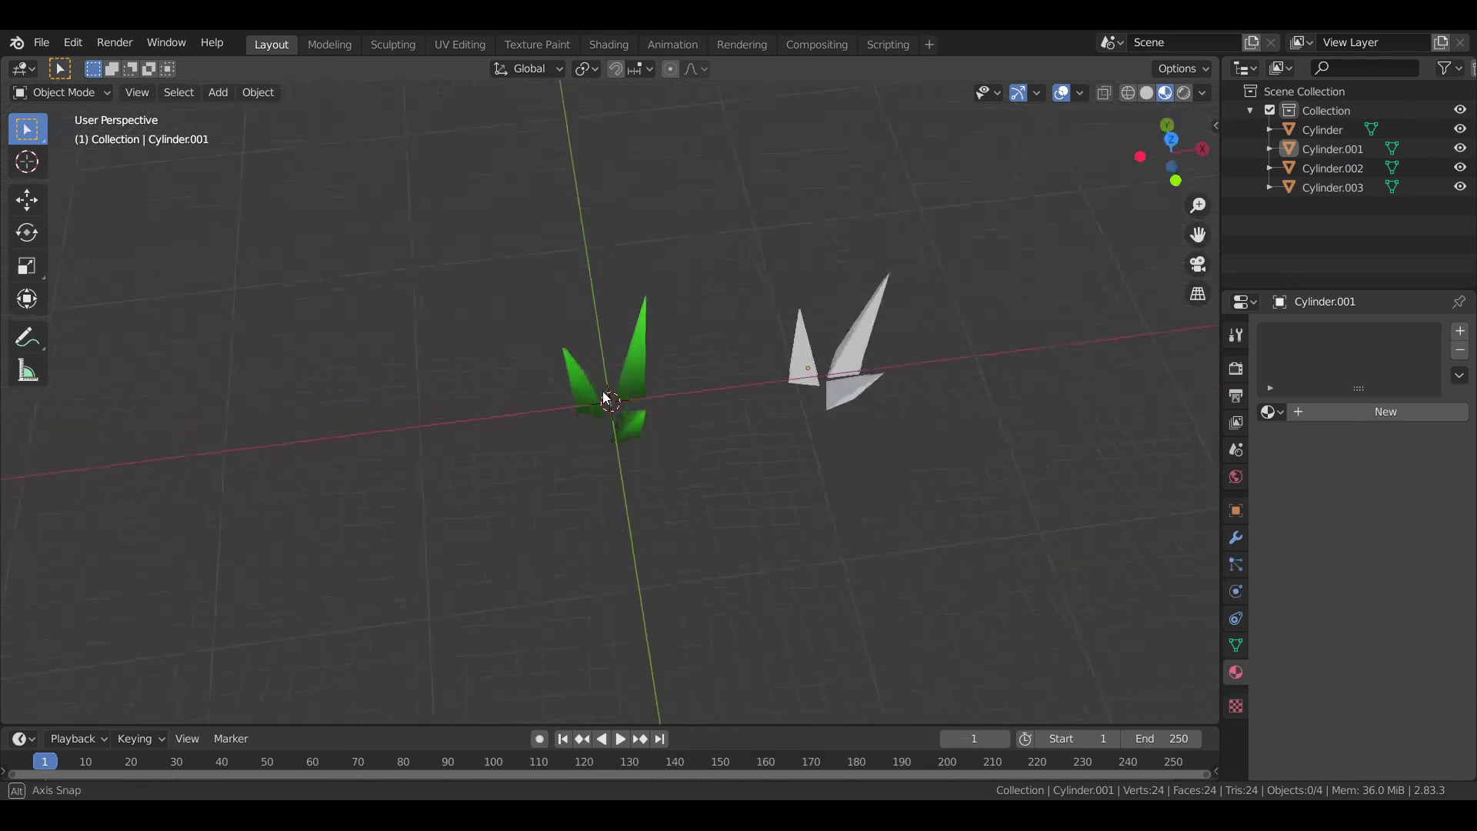
mouse_move(640, 343)
middle_down()
mouse_move(779, 335)
mouse_move(746, 390)
mouse_move(773, 355)
mouse_move(824, 390)
mouse_move(848, 382)
middle_up()
scroll(746, 390, up, 3)
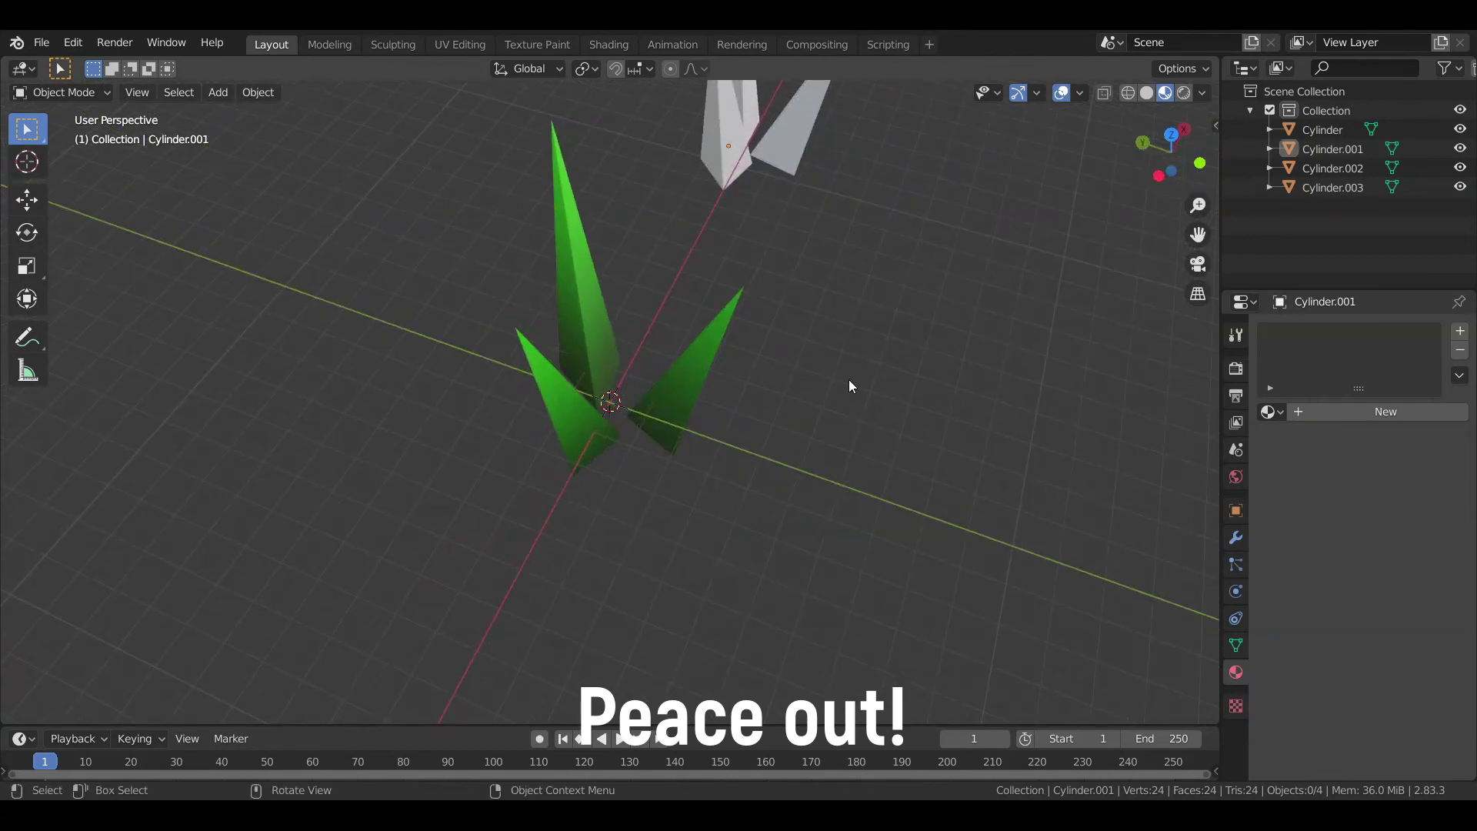